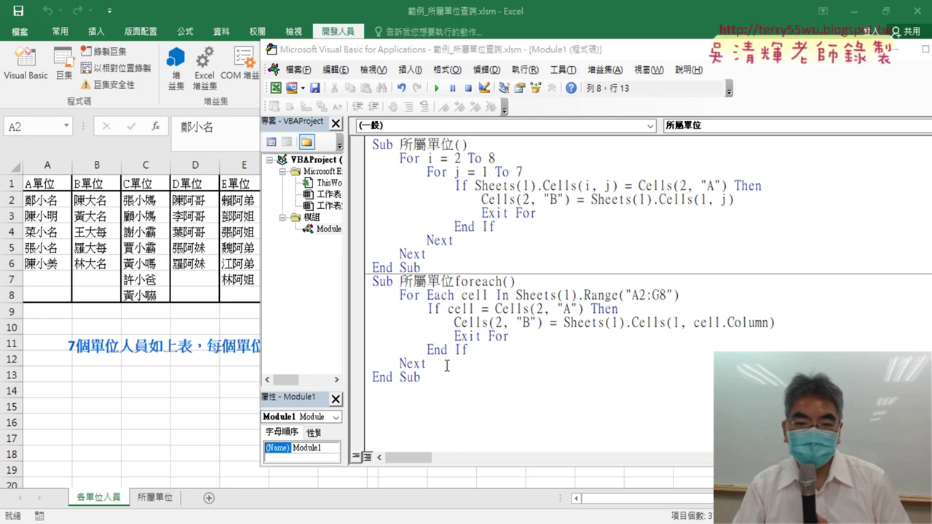
Step: Clear the old department results in B2:B3 on the 所屬單位 sheet
drag(469, 349, 358, 306)
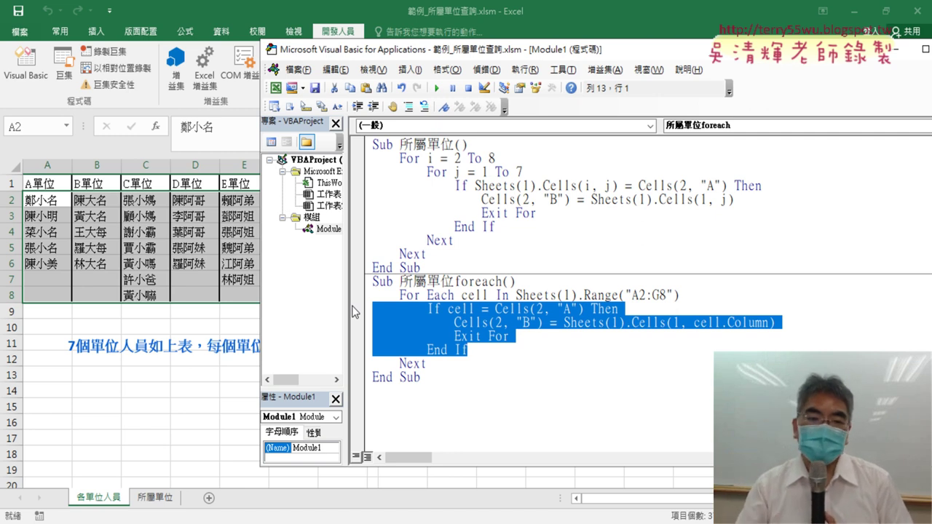
click(166, 500)
scroll(142, 211, up, 5)
click(74, 222)
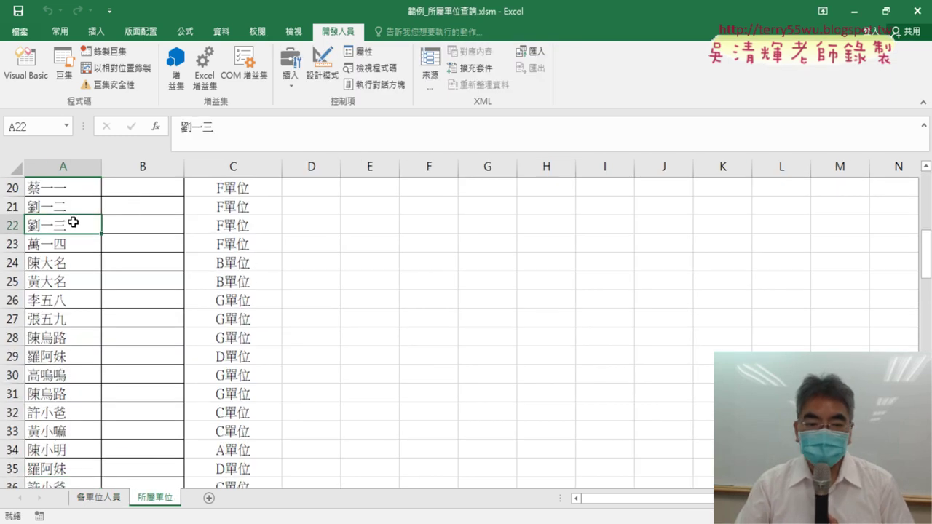
scroll(73, 222, up, 6)
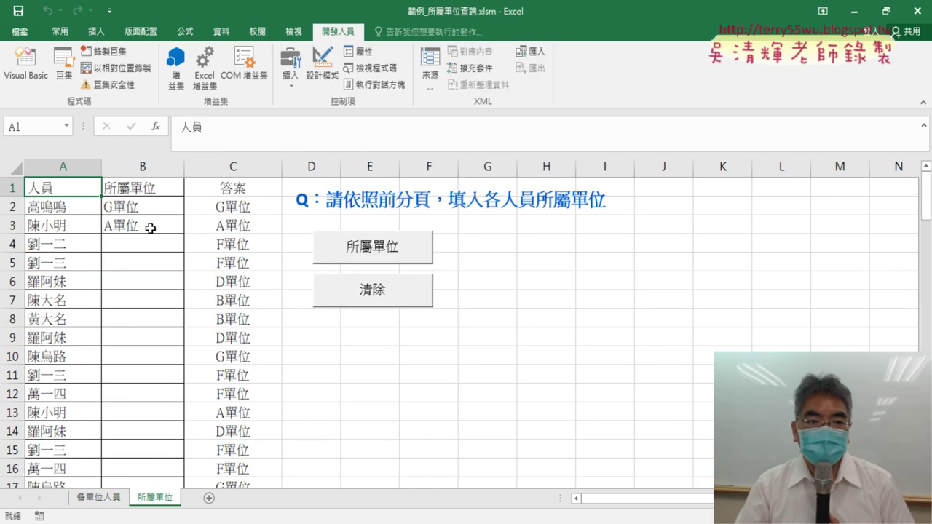
drag(149, 204, 146, 224)
key(Delete)
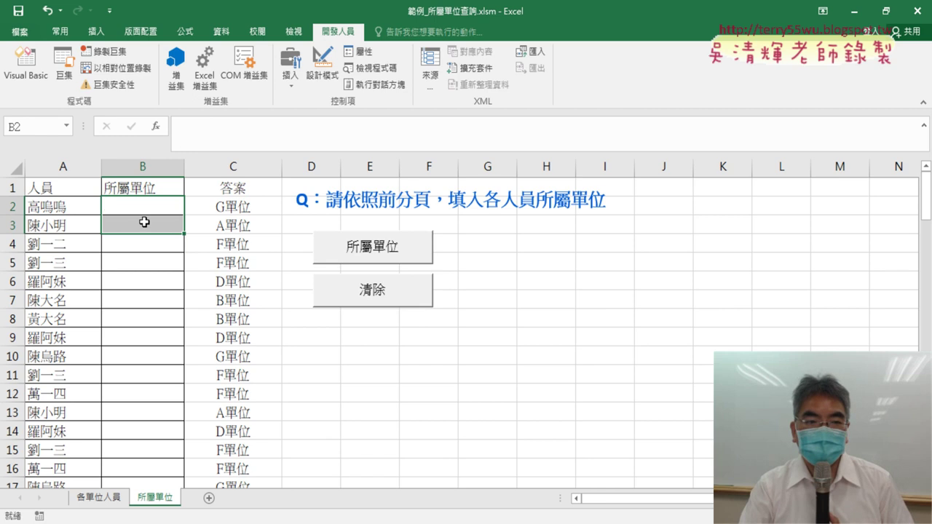
Step: Insert blank lines after Sub 所屬單位foreach(), above the For Each loop
click(26, 64)
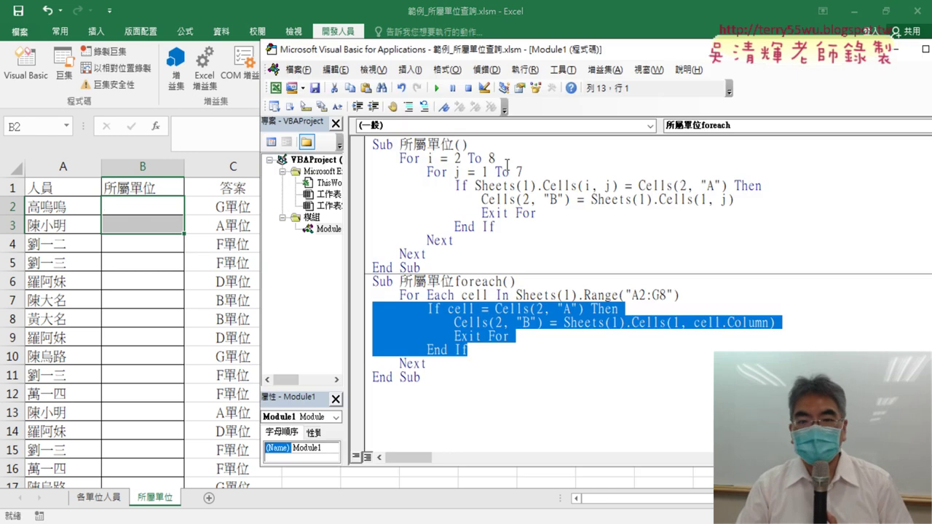
click(482, 336)
drag(429, 363, 372, 295)
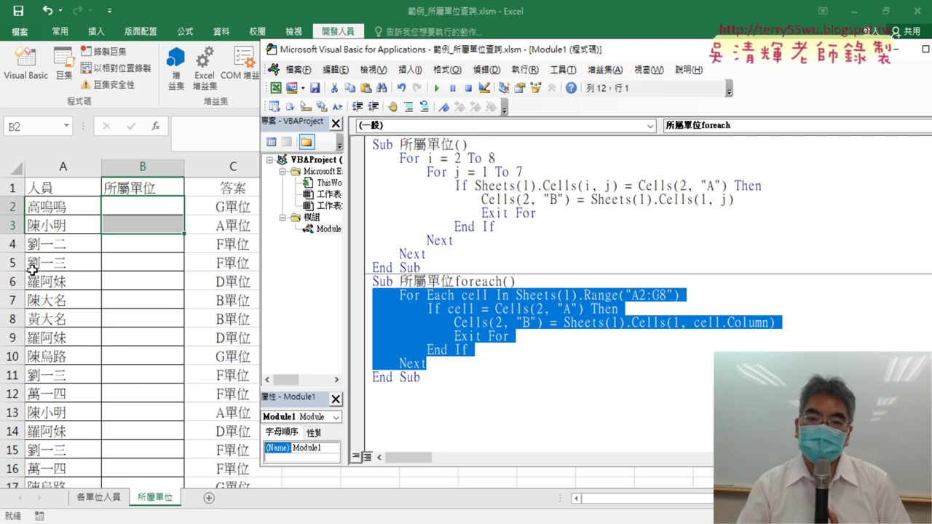
click(562, 280)
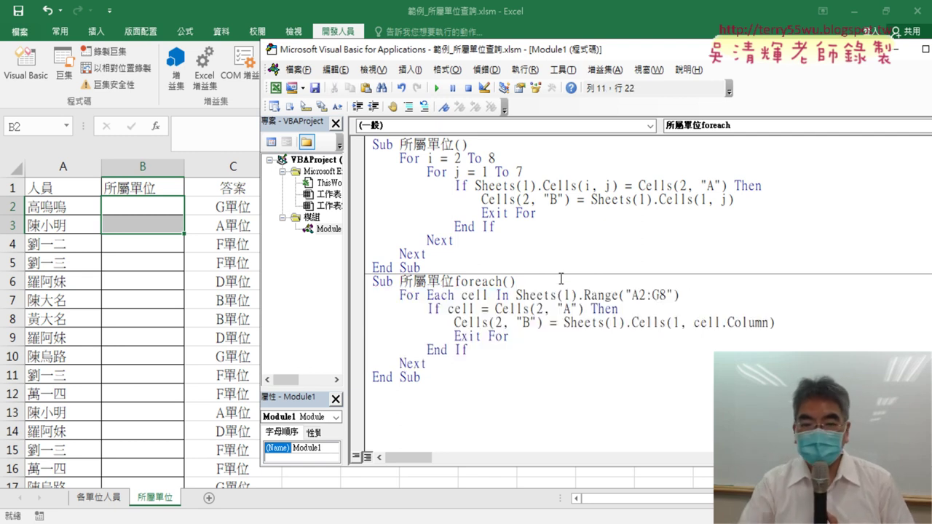
key(Return)
key(Return)
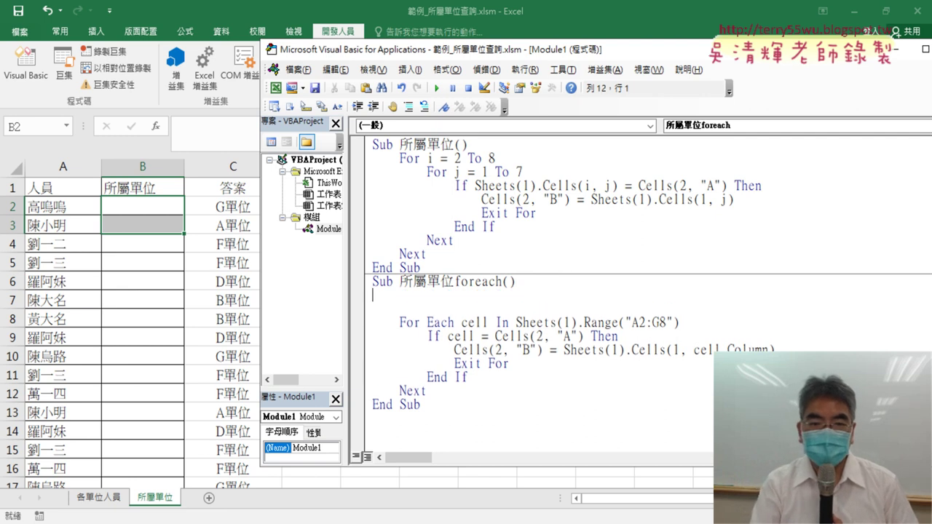
Step: Write an empty loop For i = 2 To Range("A1").End(xlDown).Row … Next above For Each
key(Tab)
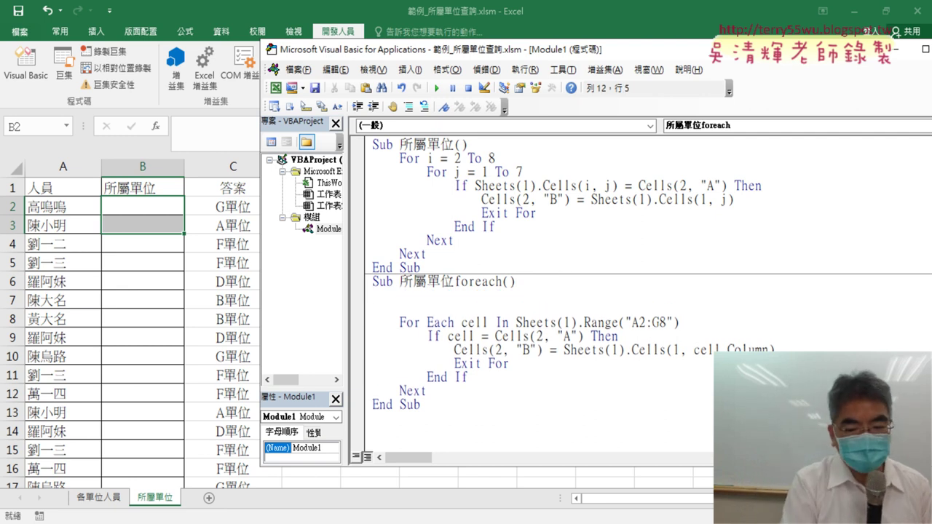
text(for )
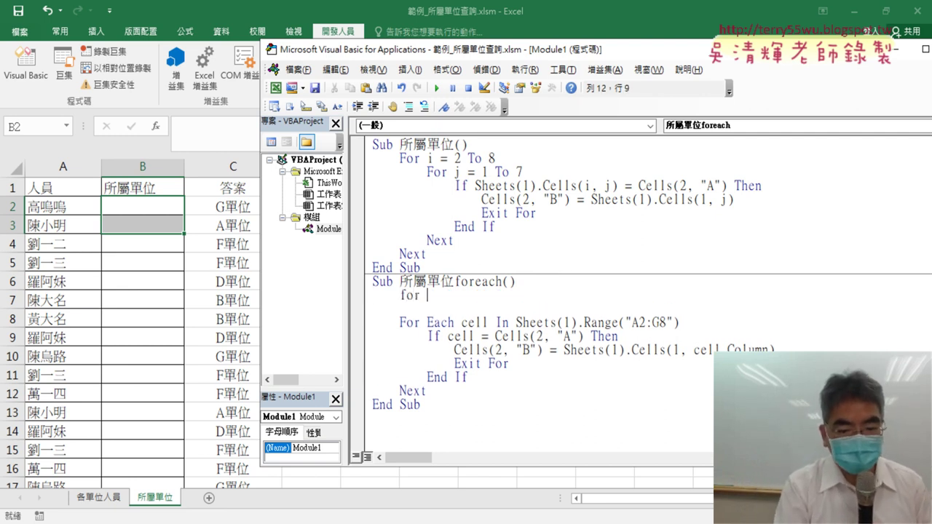
text(i)
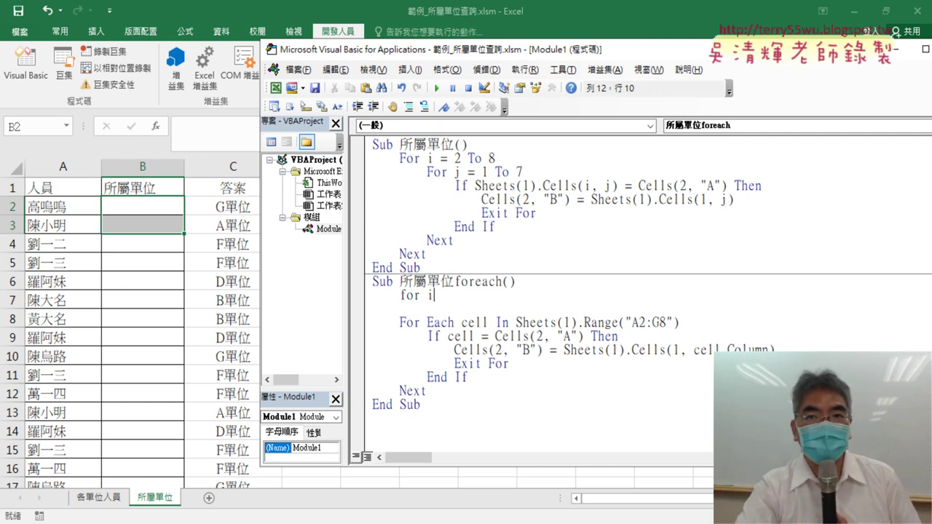
text(=)
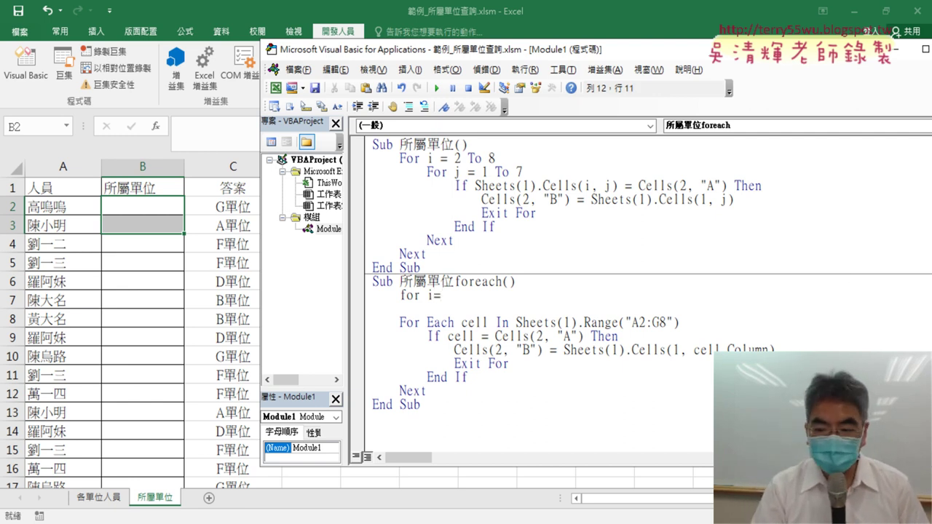
text(2 to 50)
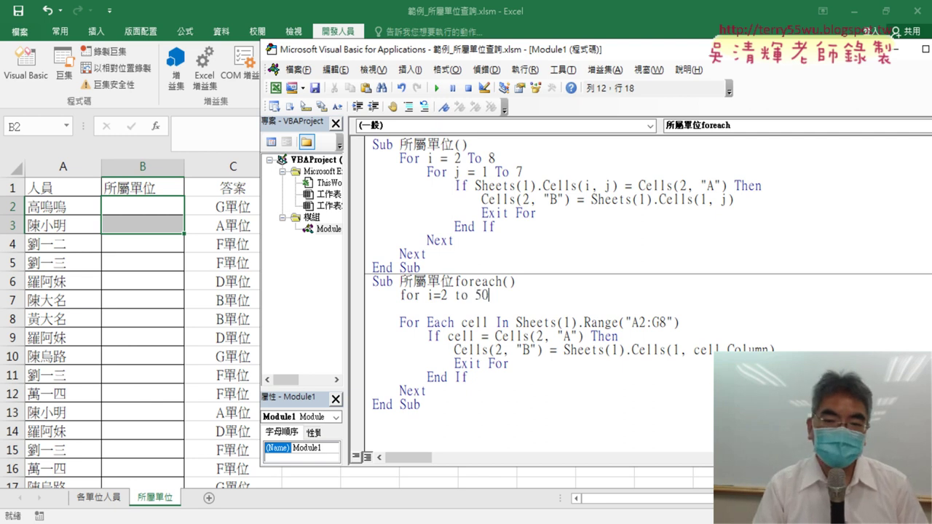
key(BackSpace)
key(BackSpace)
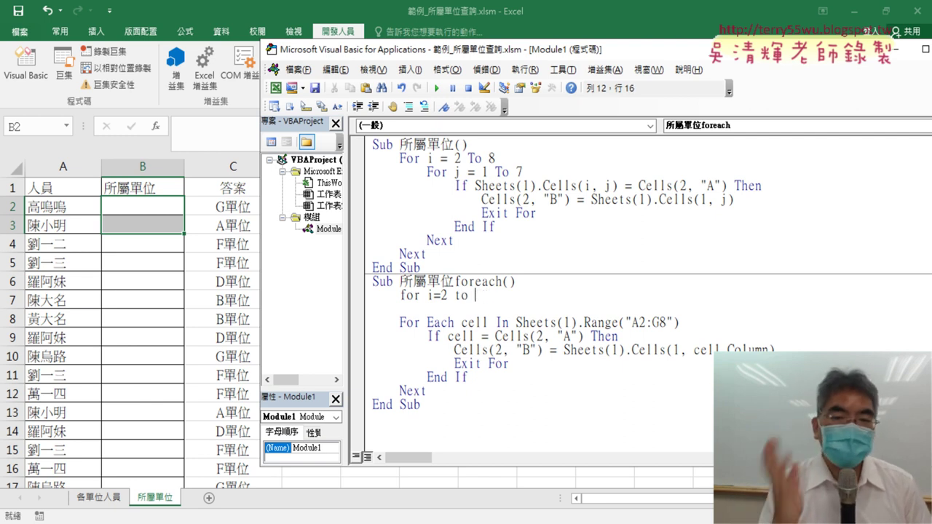
text(r)
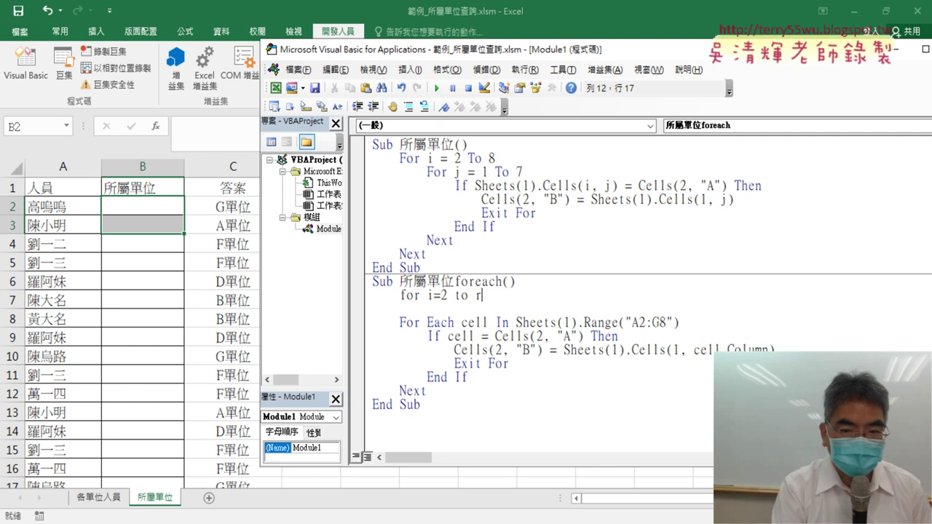
text(ange)
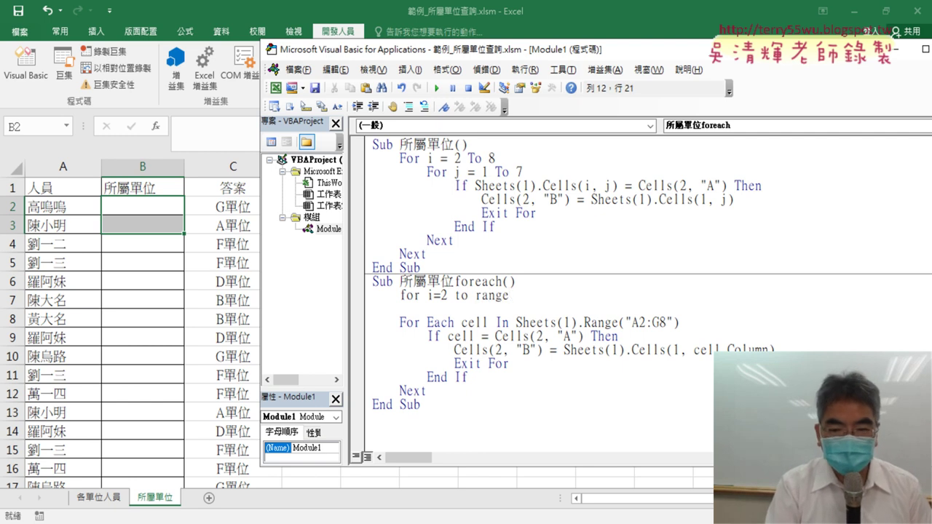
text(("A)
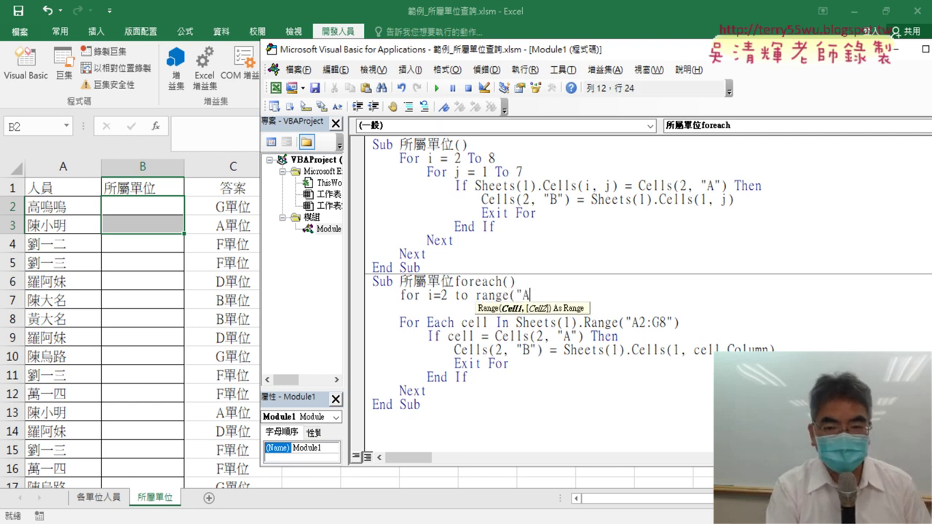
text(1"))
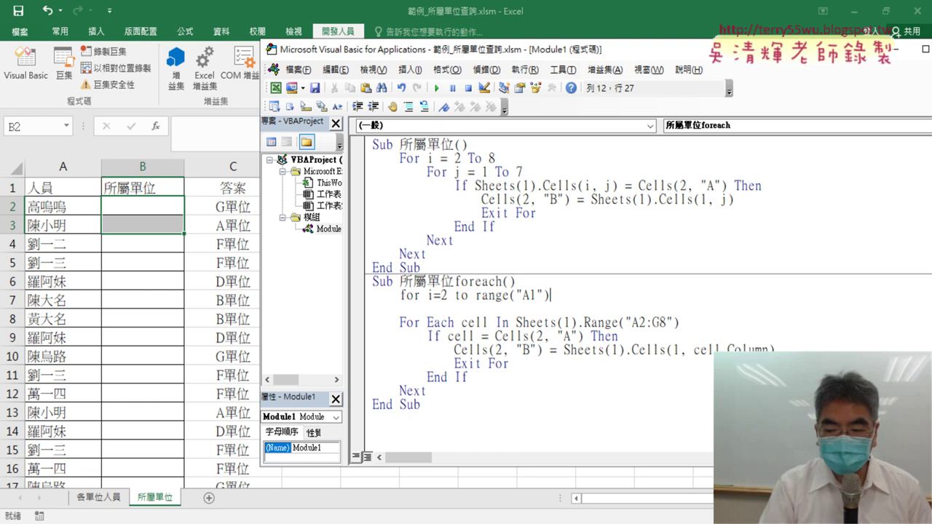
text(.E)
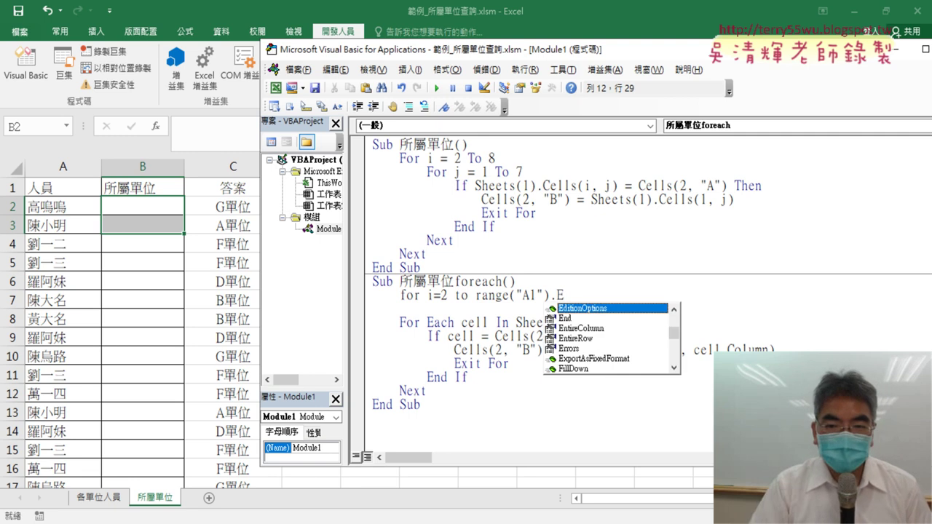
text(nd )
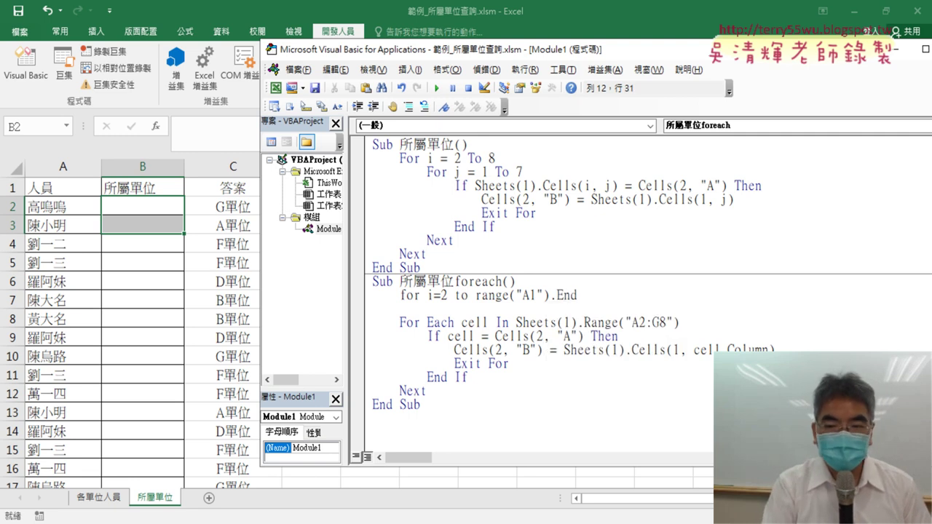
text(()
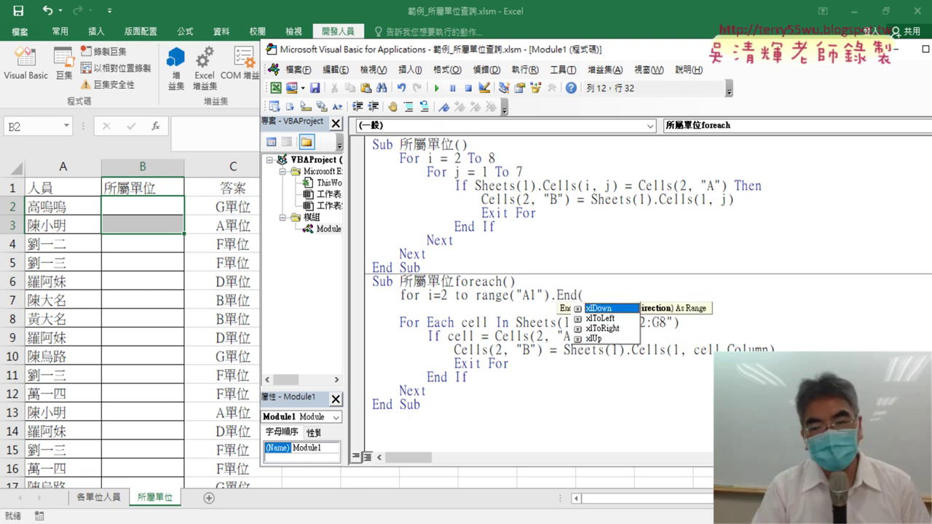
key(space)
text())
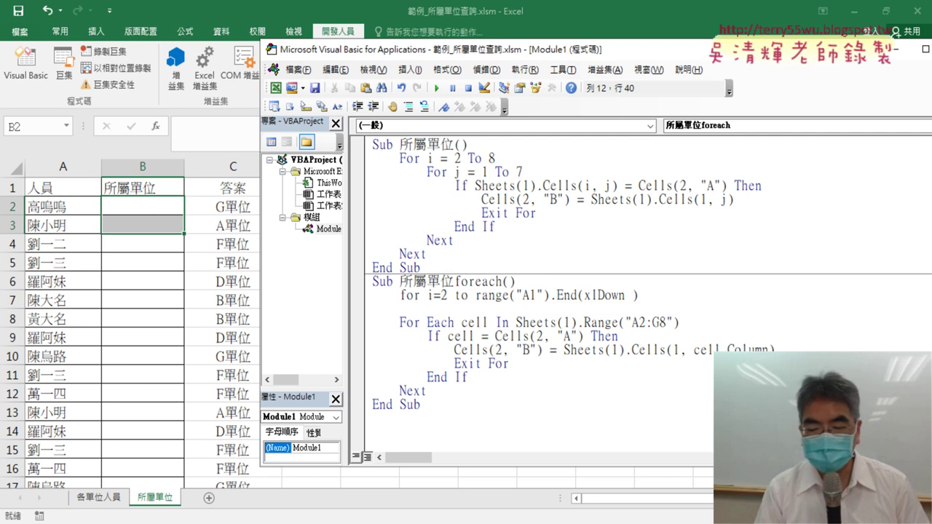
text(.)
text(row)
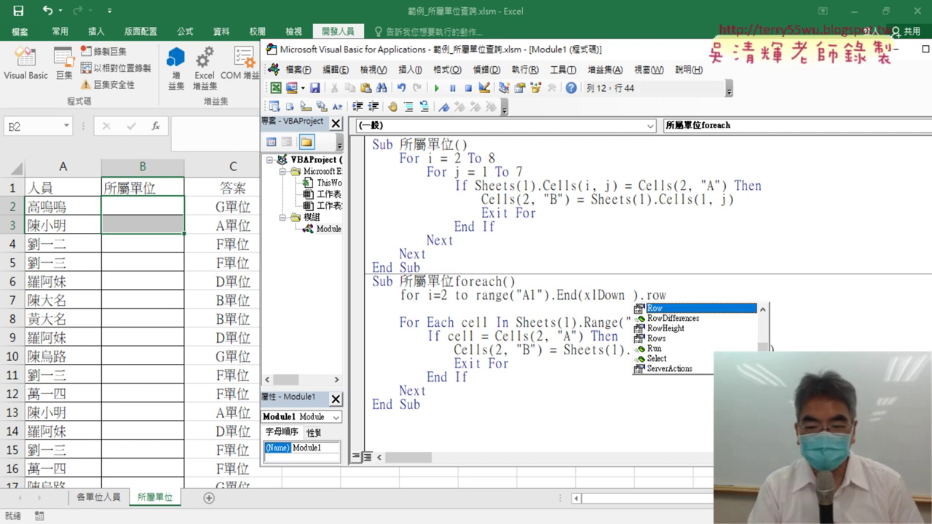
key(Tab)
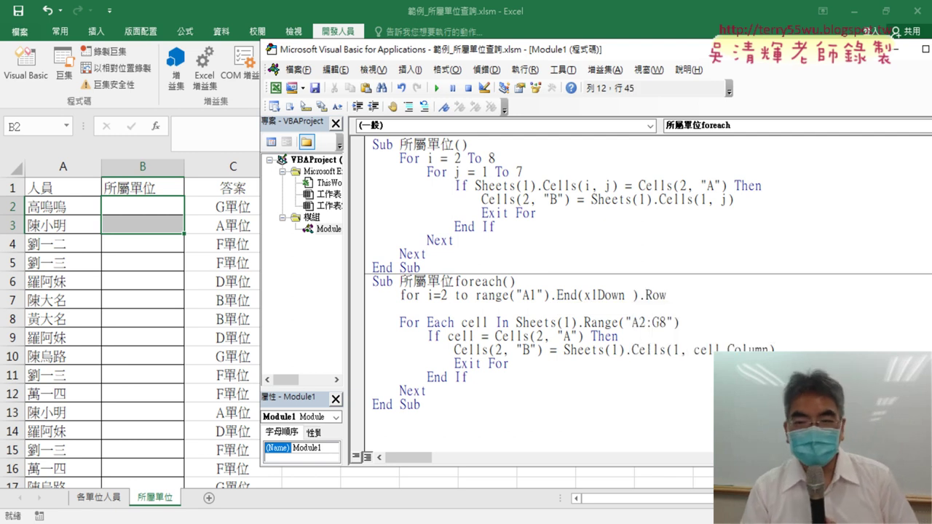
key(Down)
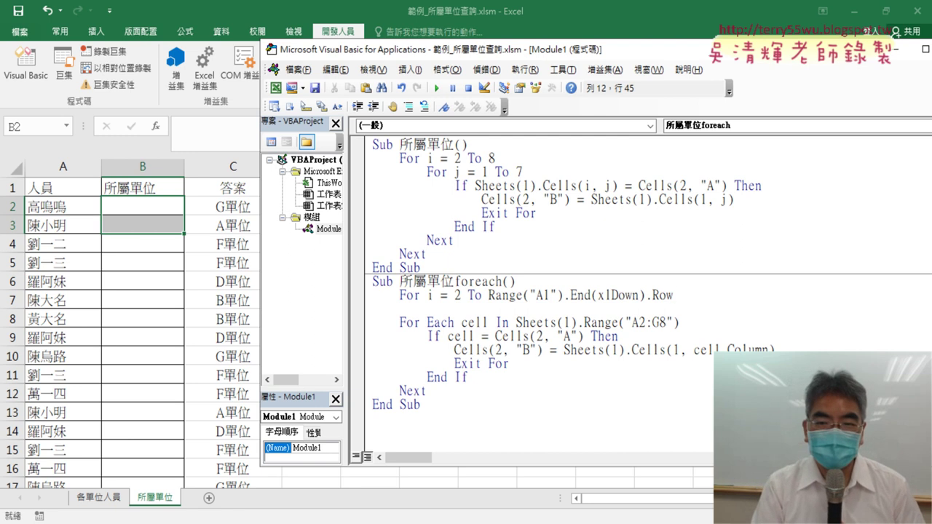
key(Return)
key(Tab)
text(nex)
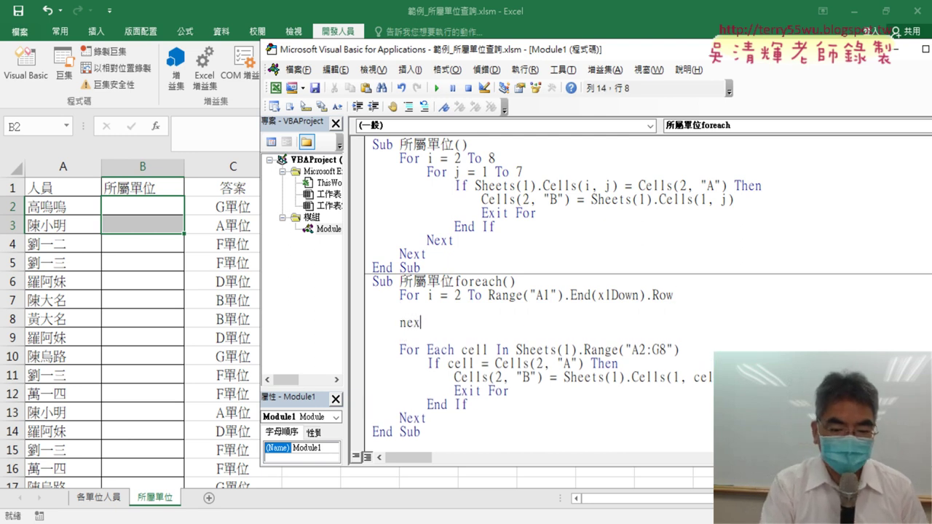
text(t)
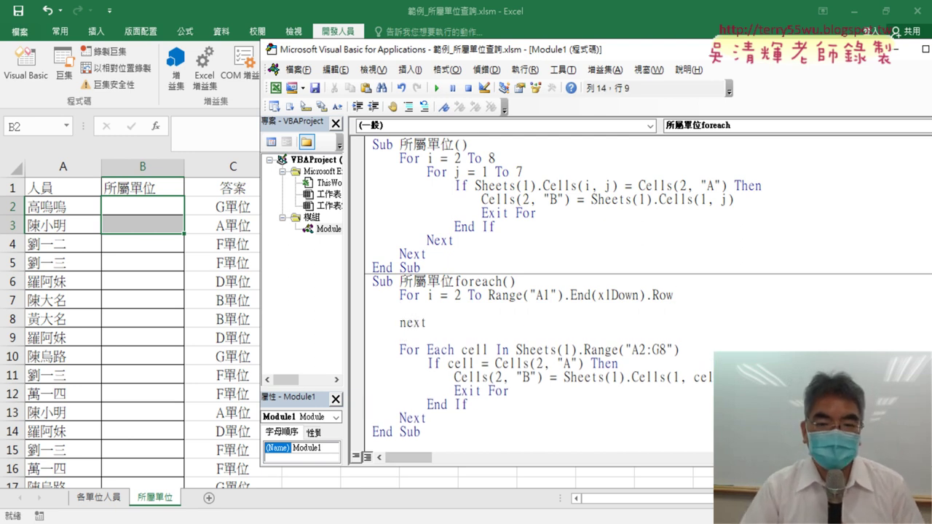
drag(430, 323, 335, 299)
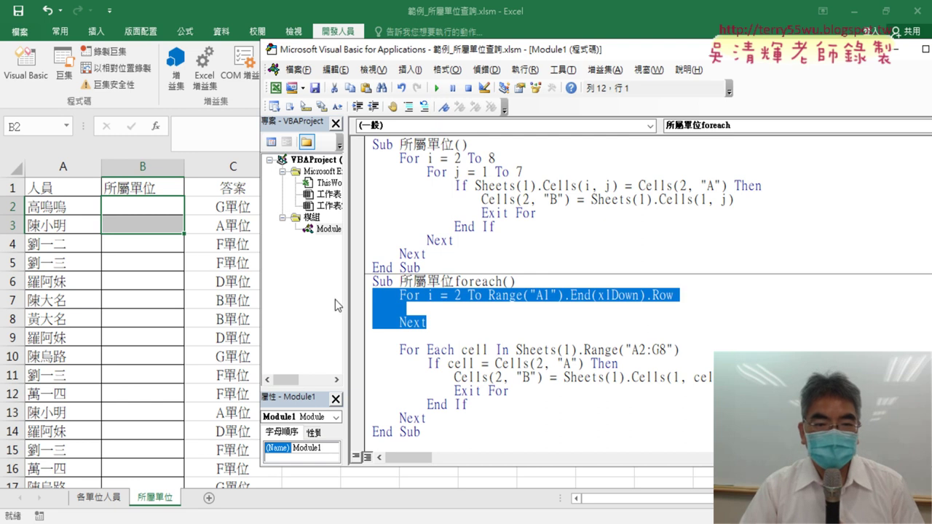
Step: Move the For Each block between For i and Next and indent it one level
click(4, 201)
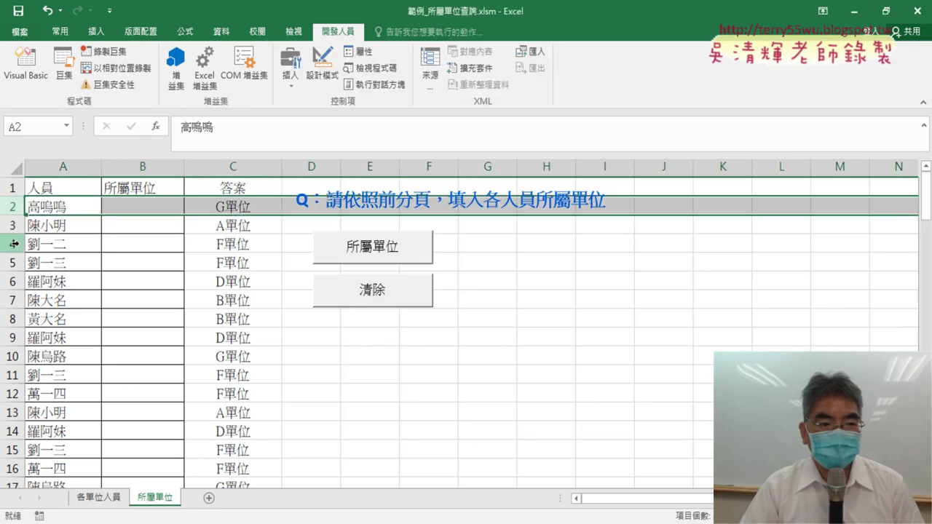
click(37, 54)
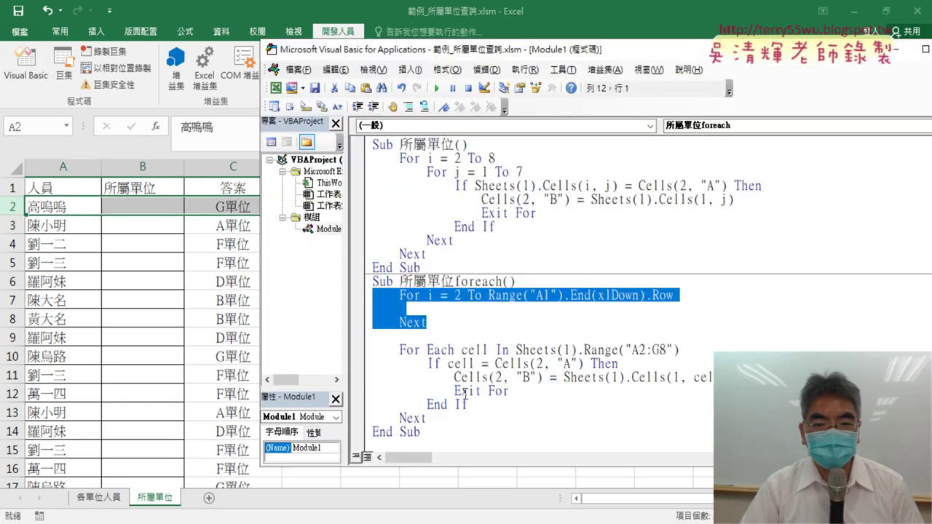
drag(428, 419, 369, 353)
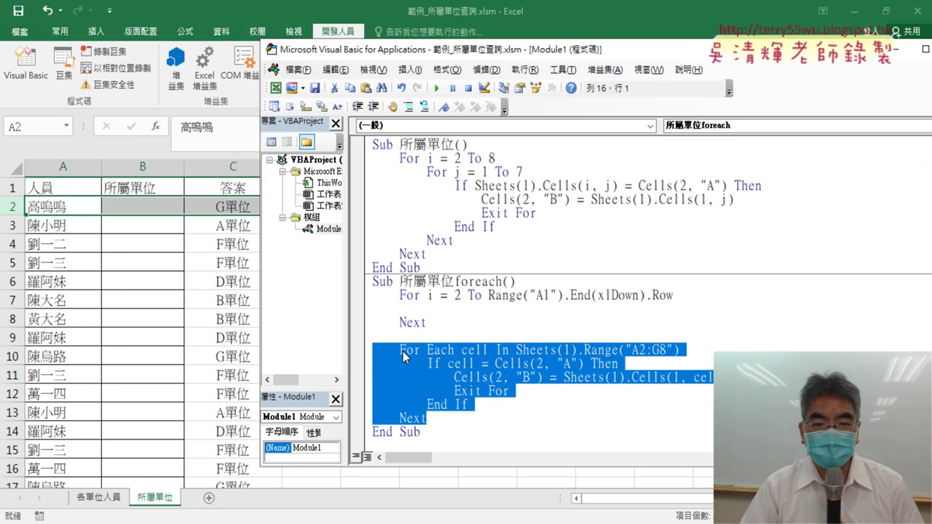
drag(428, 322, 390, 330)
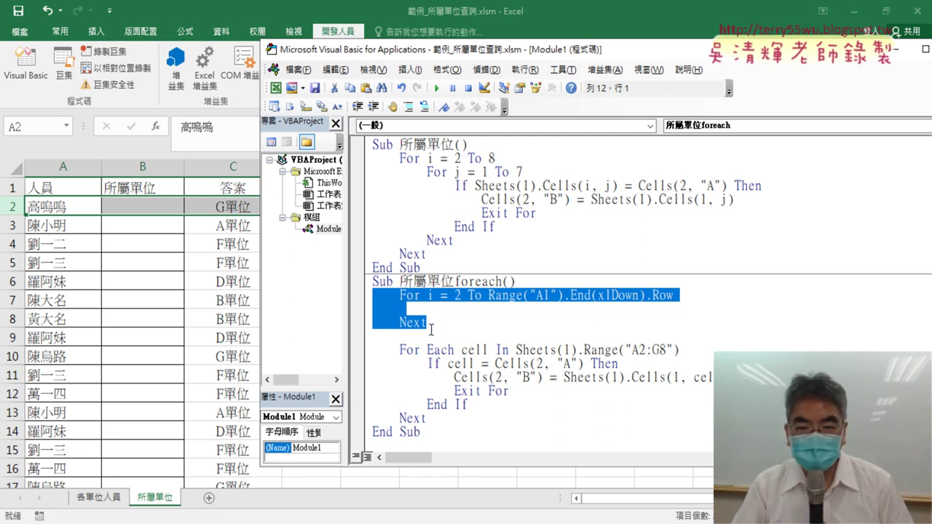
drag(435, 421, 370, 352)
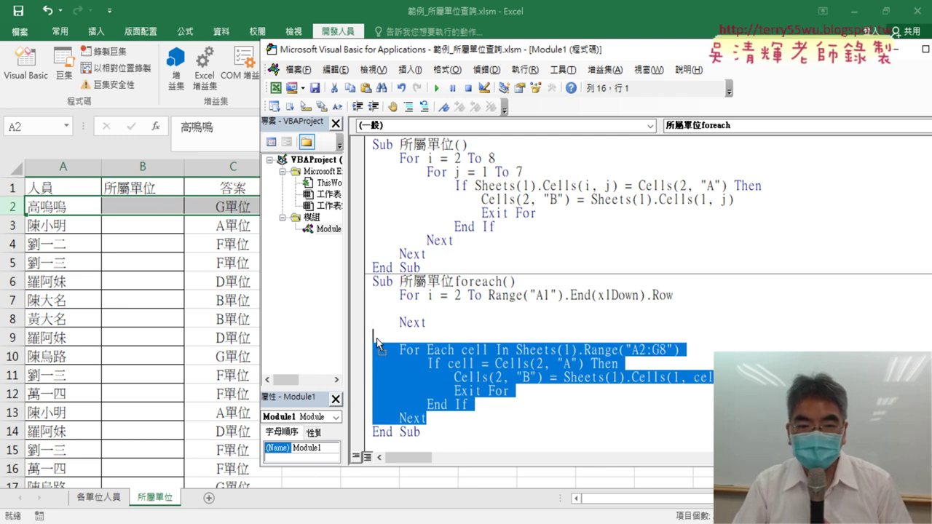
drag(377, 380, 373, 307)
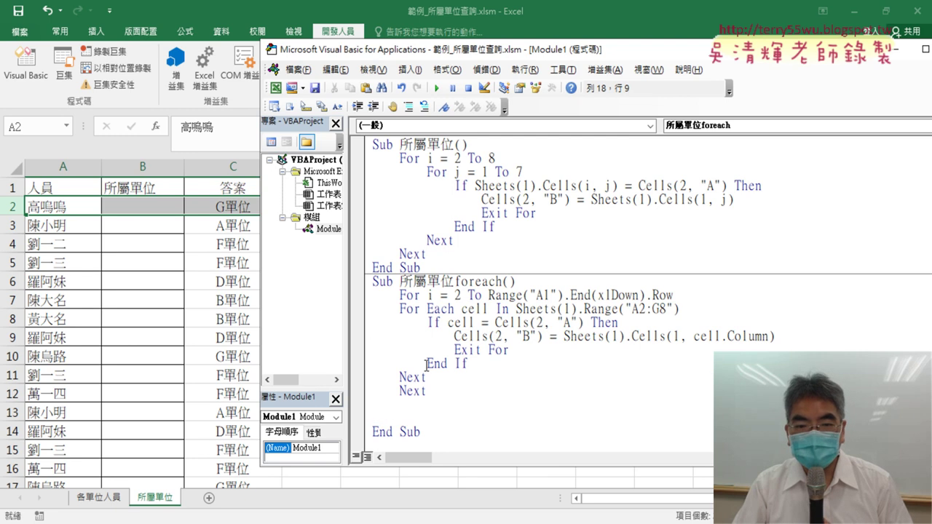
drag(429, 376, 372, 309)
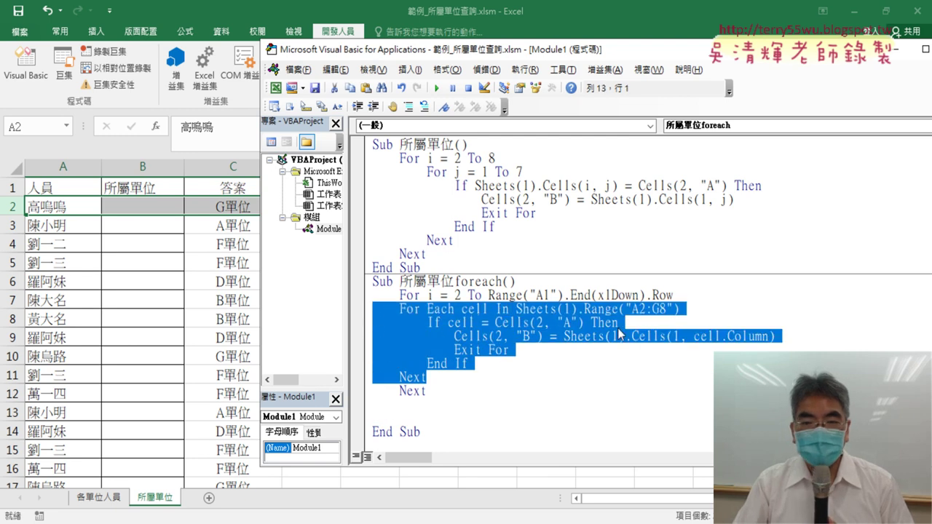
key(Tab)
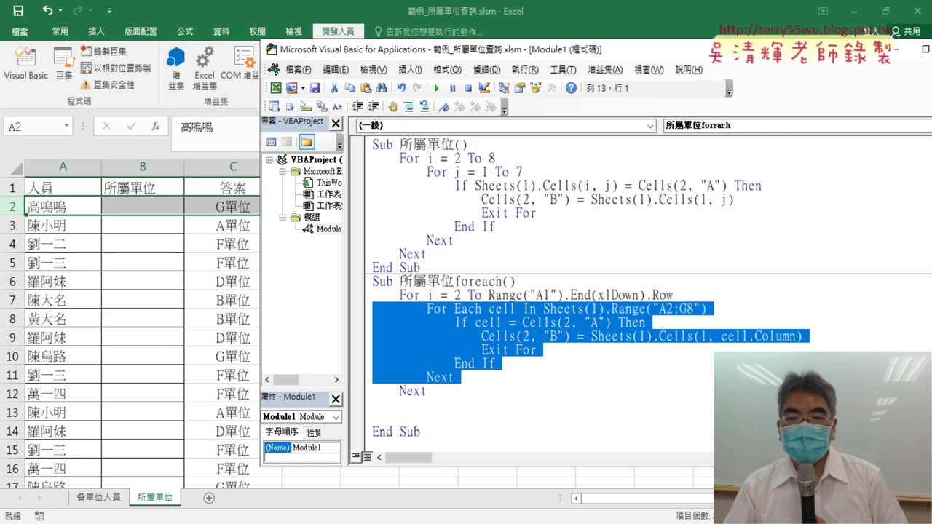
Step: Change Cells(2, "A") and Cells(2, "B") to use row i, and delete the extra blank lines
drag(576, 323, 562, 323)
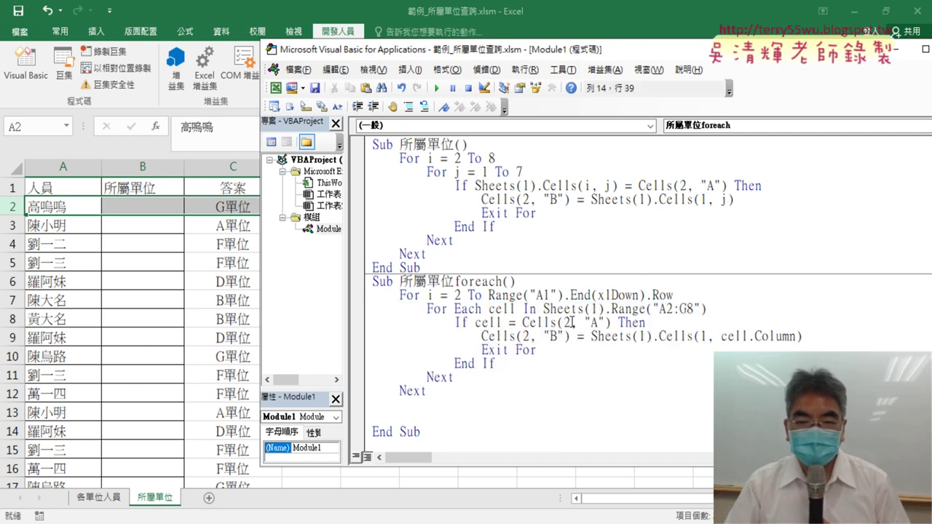
text(i)
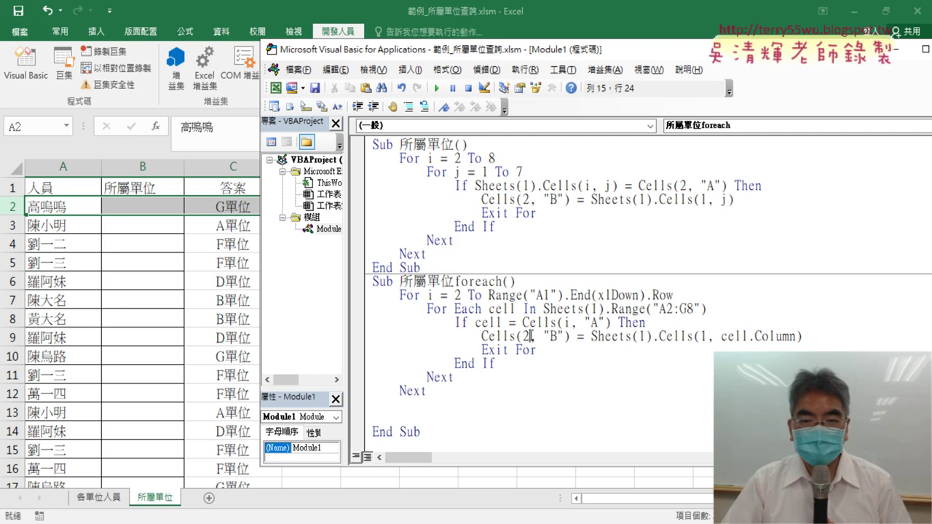
double_click(528, 336)
text(i)
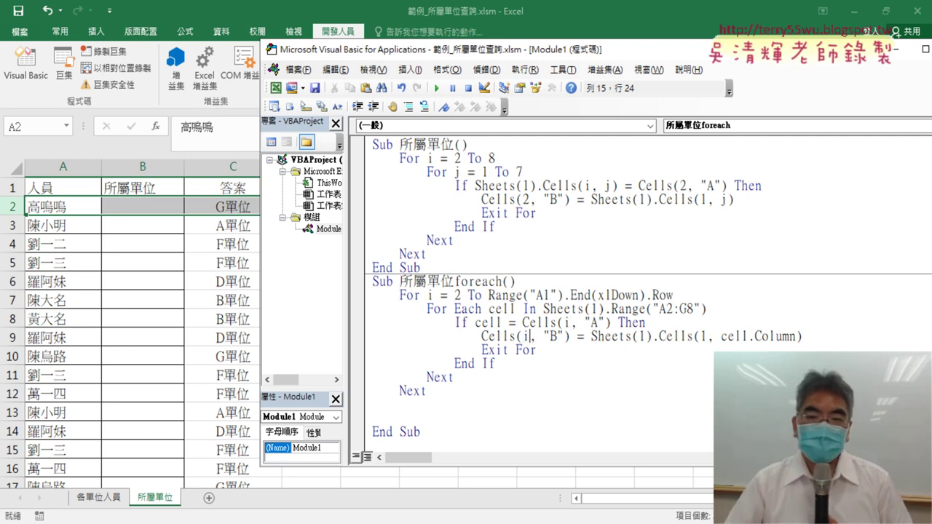
drag(440, 397, 439, 414)
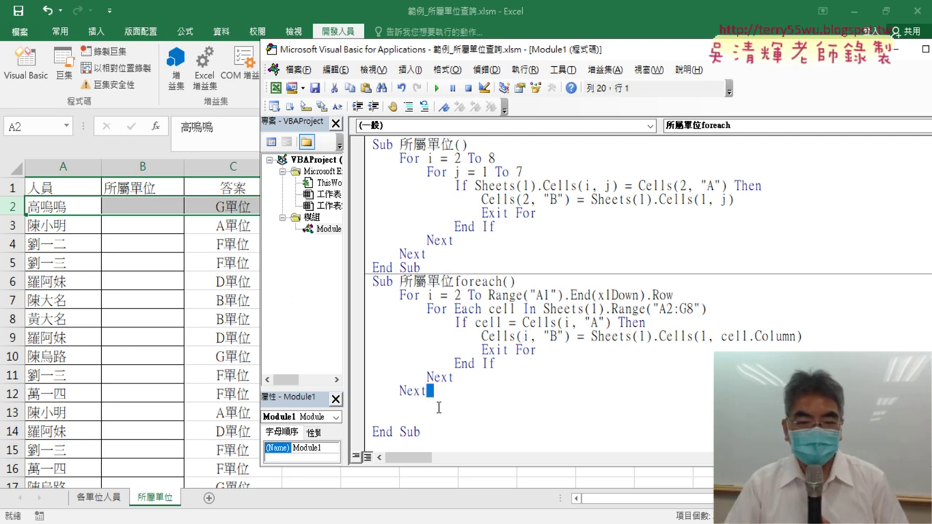
key(Delete)
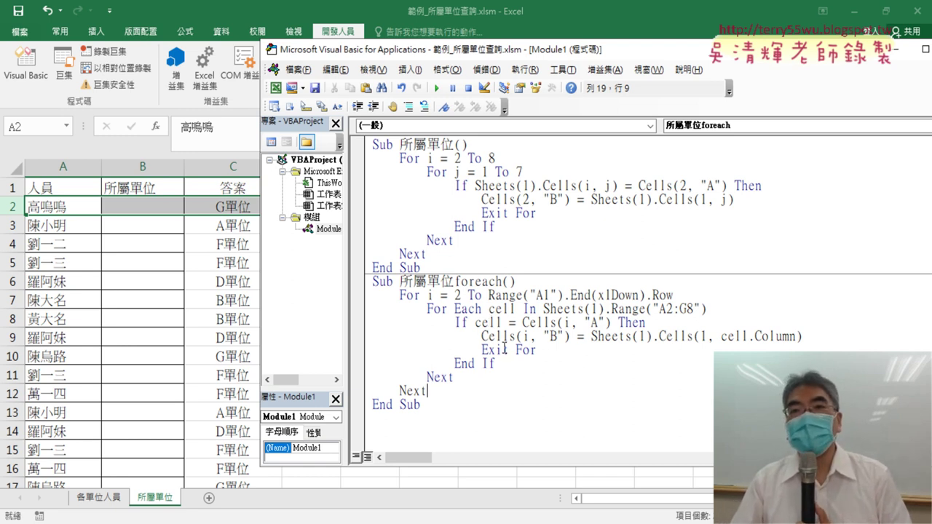
Step: Run 所屬單位foreach to fill column B, then view the 各單位人員 sheet
key(Up)
key(Up)
key(Up)
key(End)
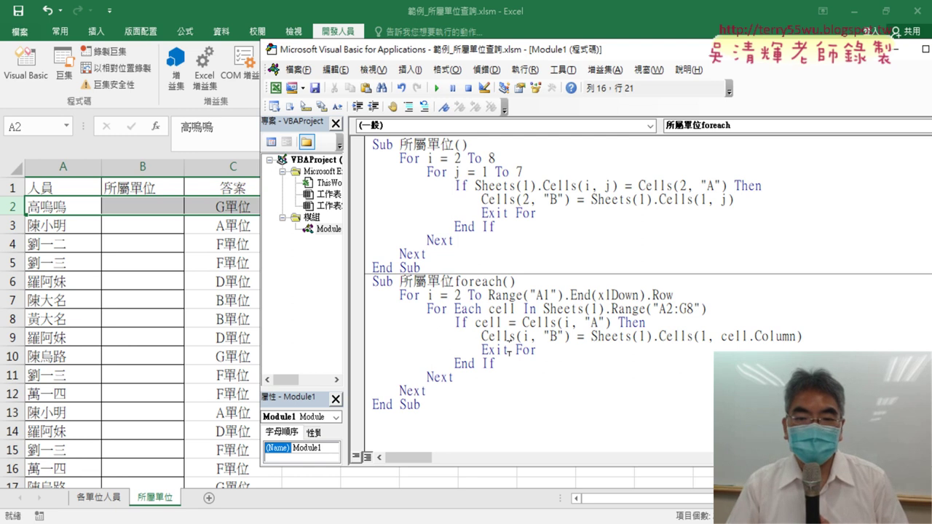
click(438, 88)
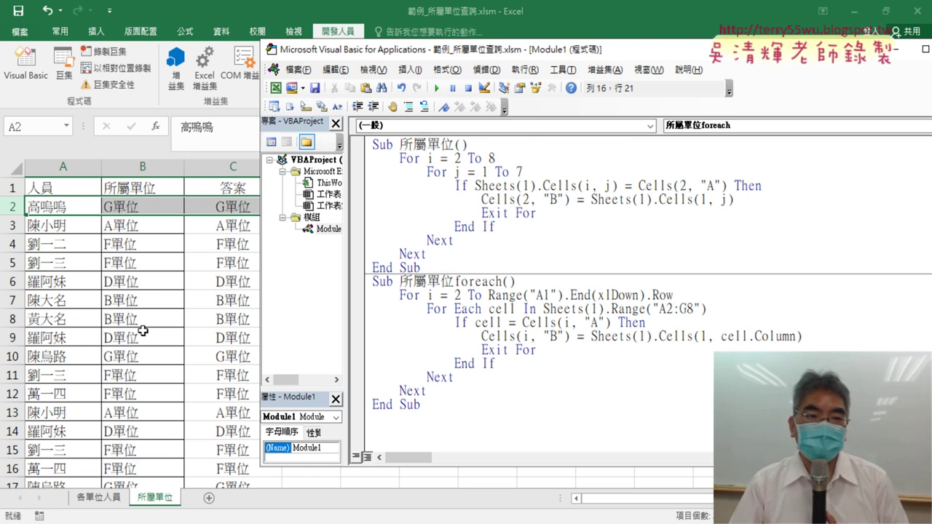
click(129, 247)
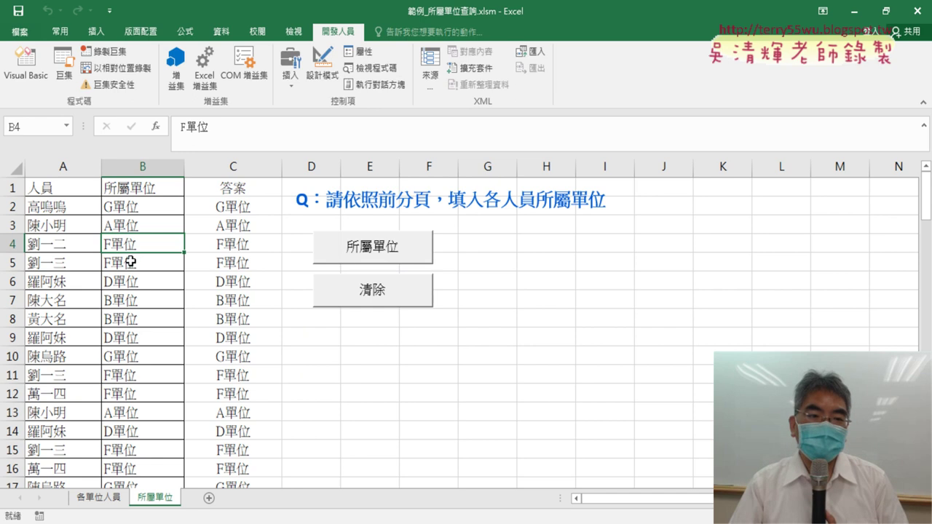
click(94, 498)
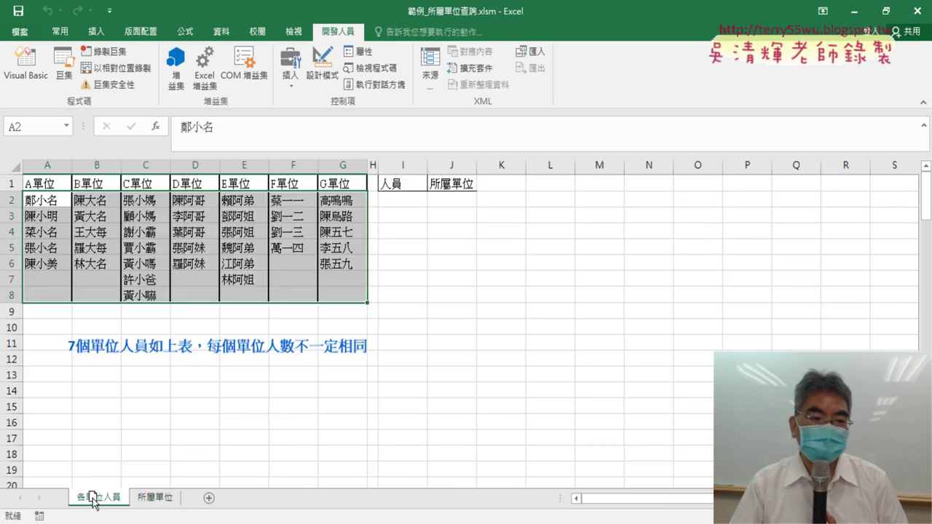
Step: Return to the 所屬單位 sheet, then start a new Sub line below 所屬單位foreach in the VBA Editor
click(299, 217)
click(154, 498)
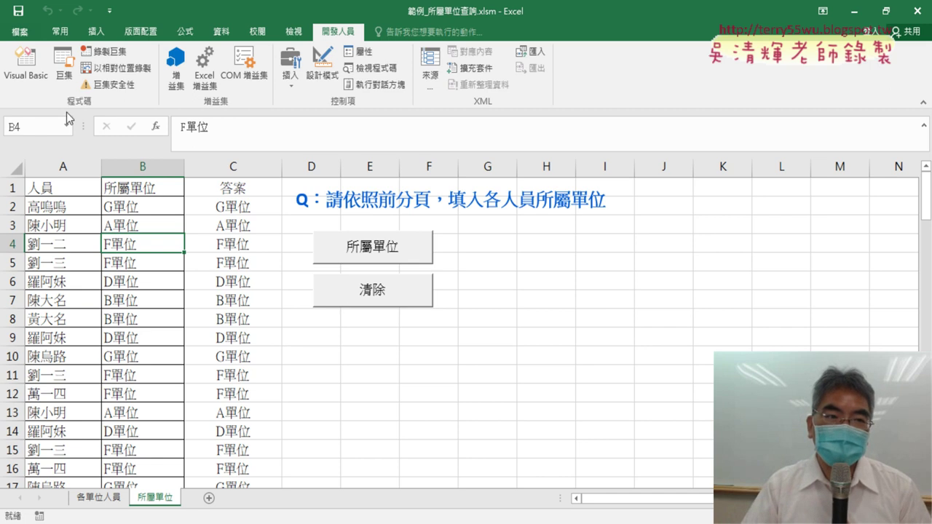
click(37, 78)
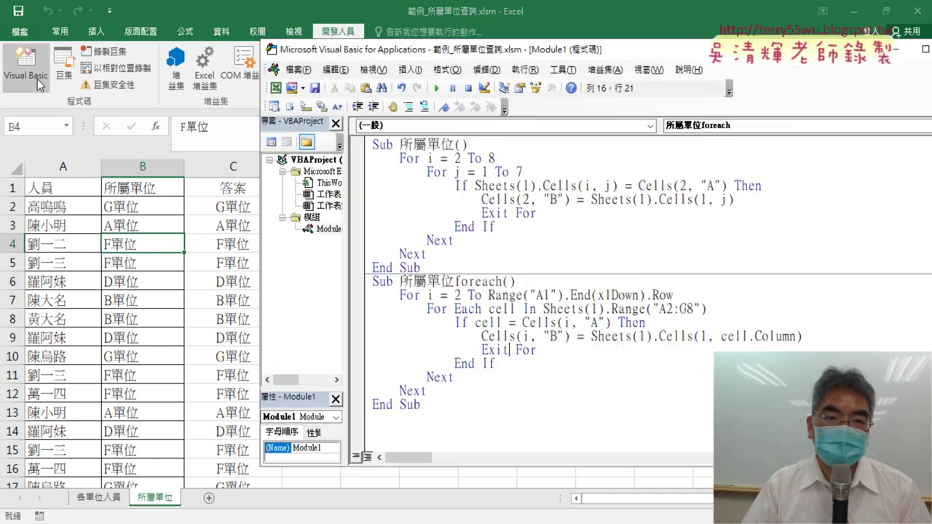
click(419, 426)
text(s)
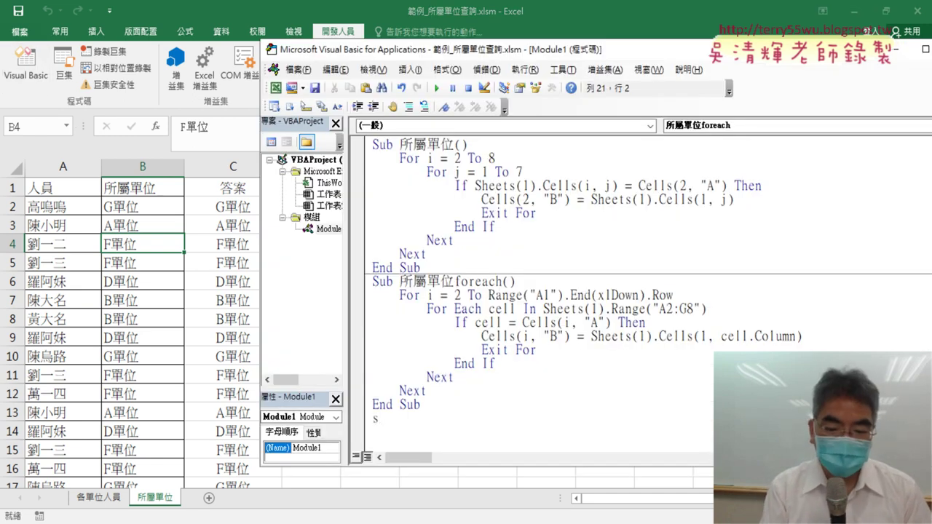
text(ub)
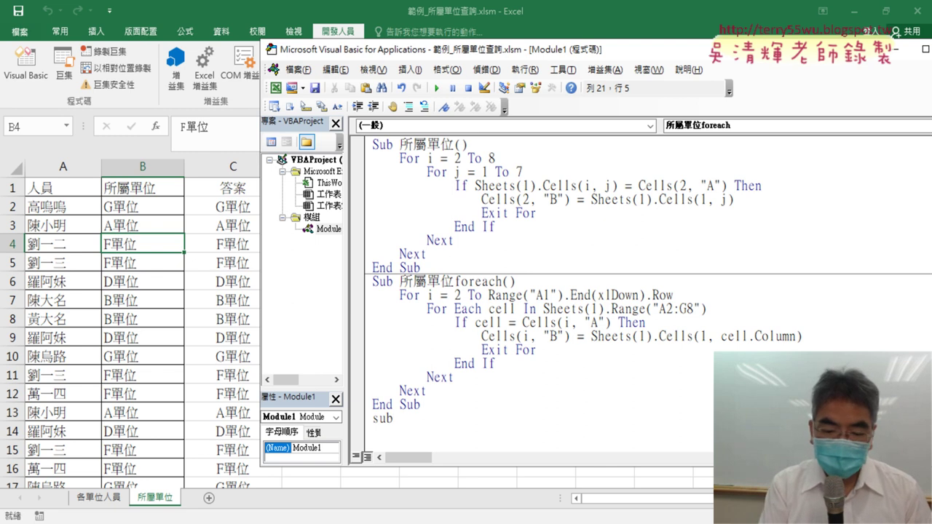
text( ㄑㄧㄥ)
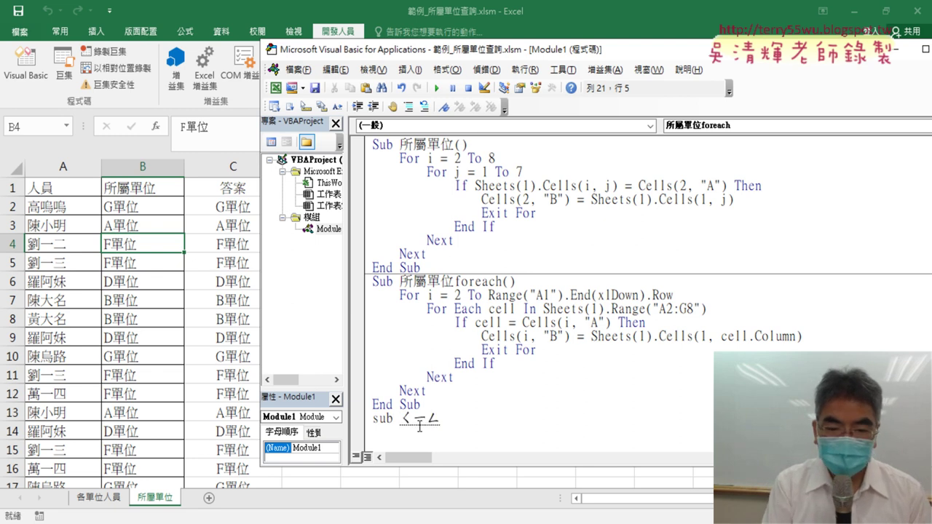
Step: Finish the procedure header Sub 清除()
key(space)
text(ㄔㄨˊ)
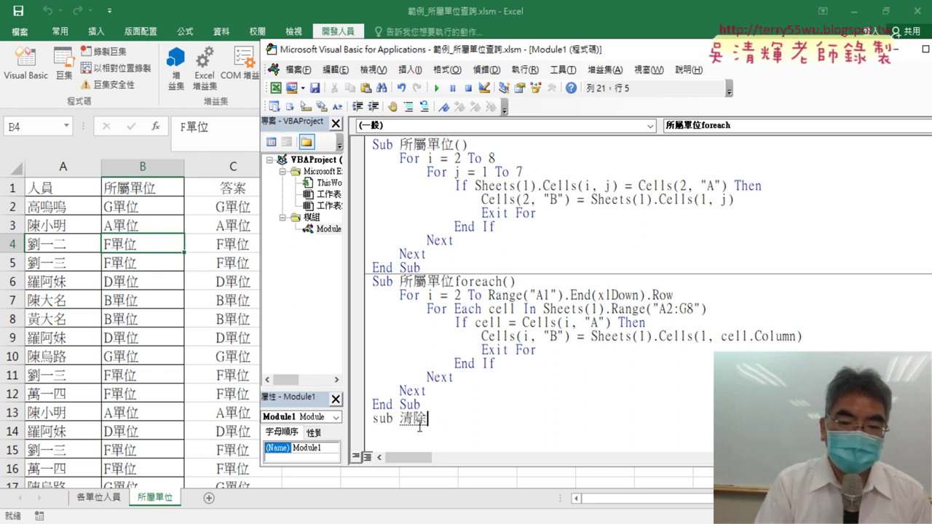
key(Return)
key(Return)
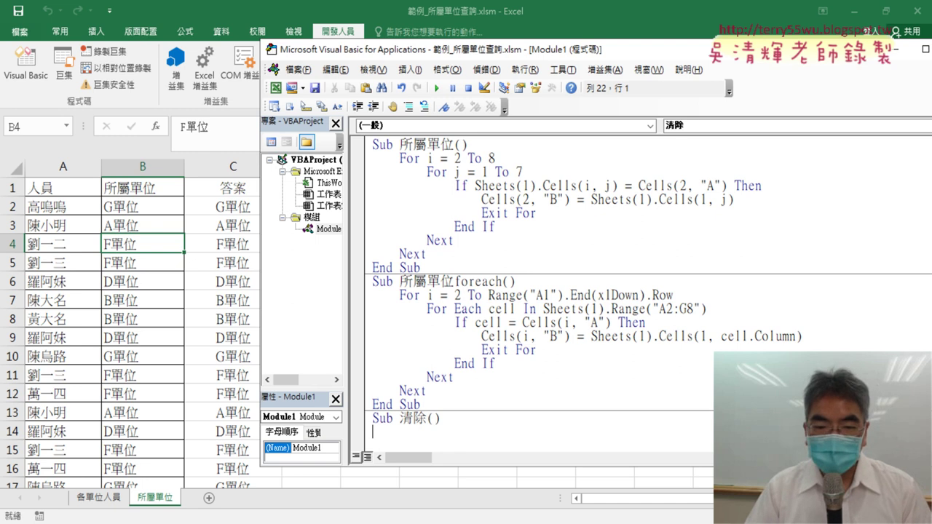
Step: Draft and then remove a For…Next loop, leaving 清除 with one indented blank line
mouse_move(673, 268)
mouse_down()
mouse_move(373, 268)
mouse_move(394, 413)
mouse_up()
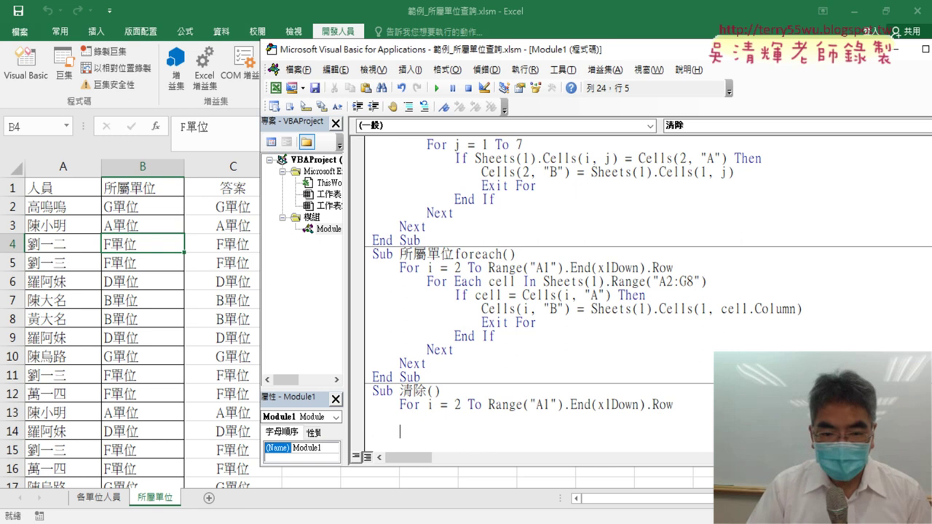
key(Return)
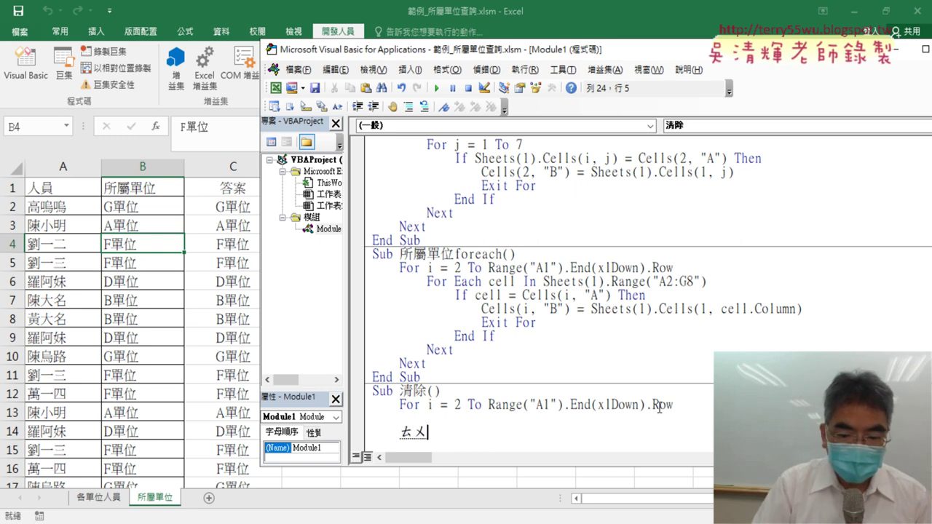
text(next)
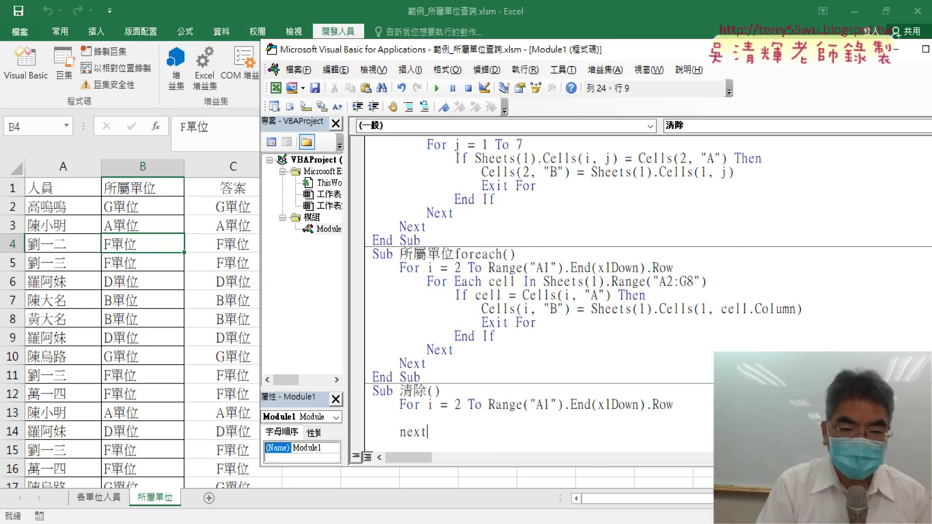
key(Up)
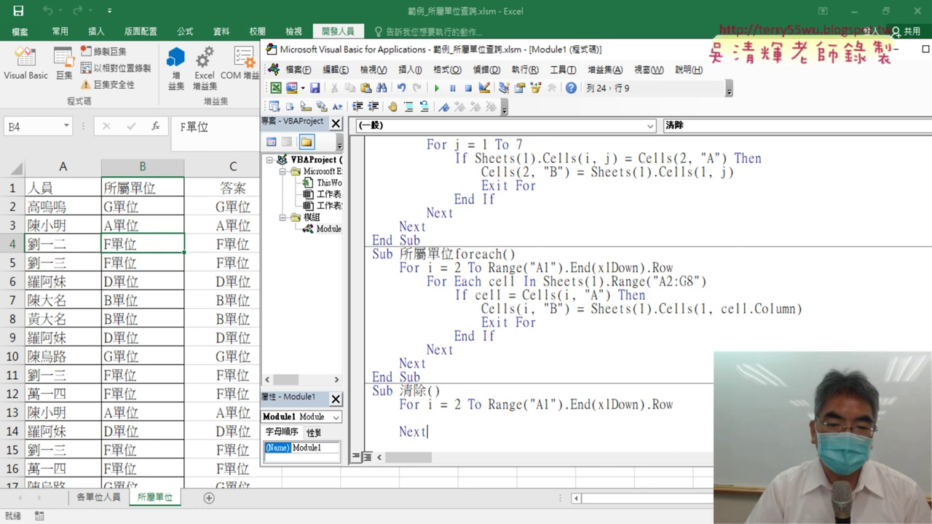
key(ctrl+End)
key(Up)
key(Up)
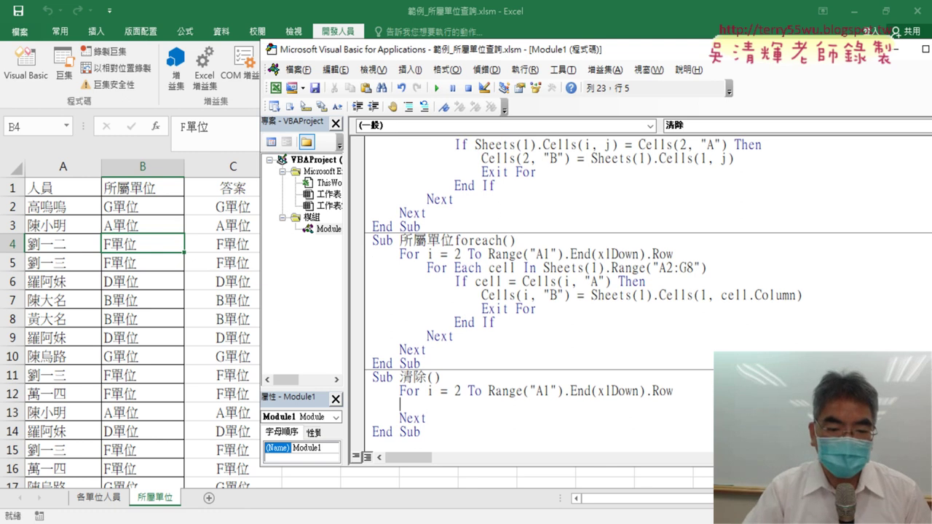
key(Tab)
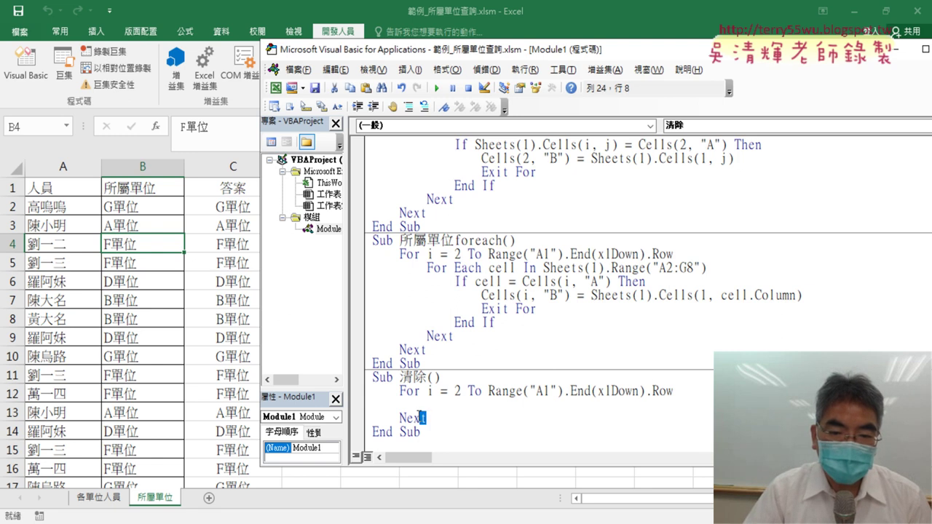
drag(422, 420, 345, 383)
key(Delete)
key(Tab)
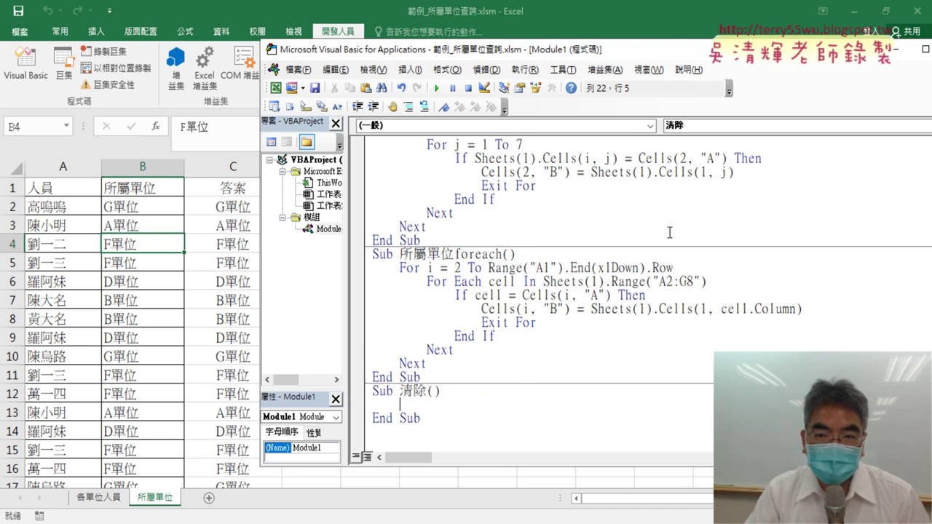
Step: Copy a Range reference into 清除 and change its address to B2:B50
scroll(660, 189, up, 1)
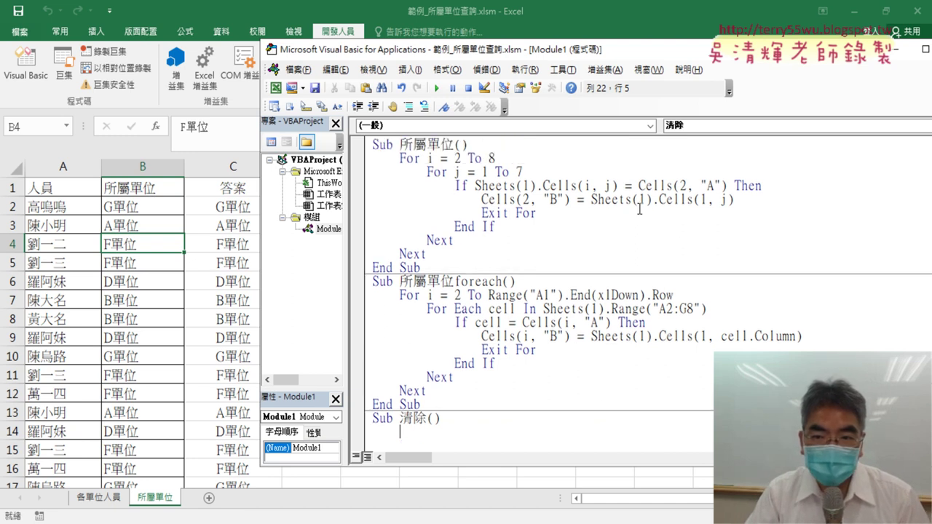
mouse_move(610, 308)
mouse_down()
mouse_move(706, 308)
mouse_move(623, 355)
mouse_up()
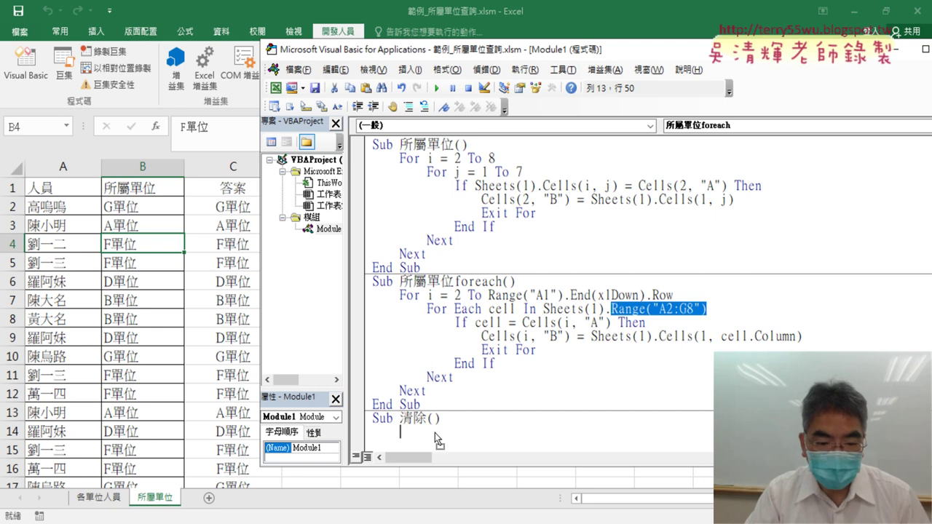
drag(436, 437, 437, 437)
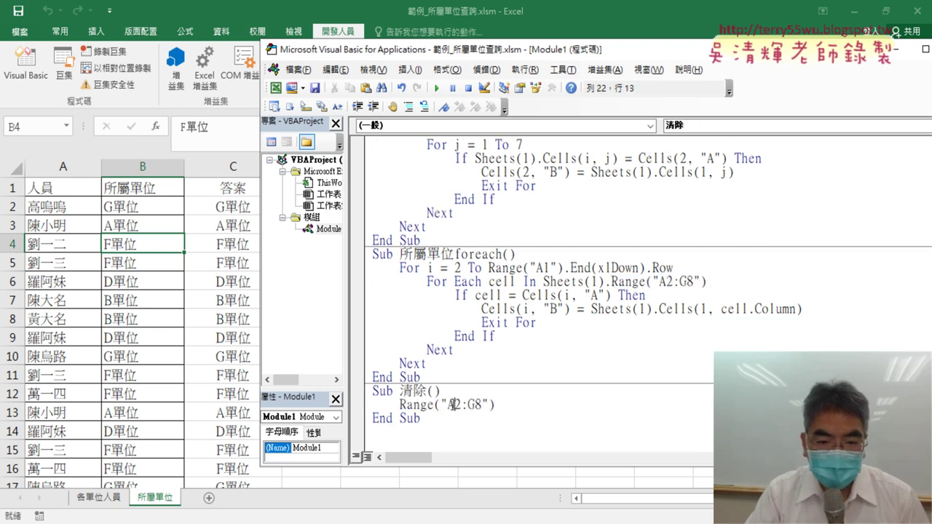
click(452, 405)
key(BackSpace)
text(B)
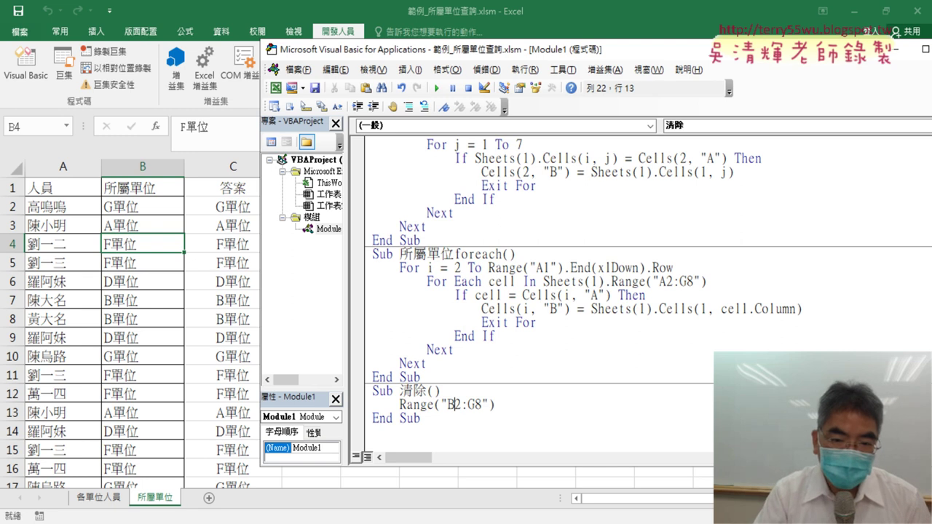
click(468, 405)
key(Delete)
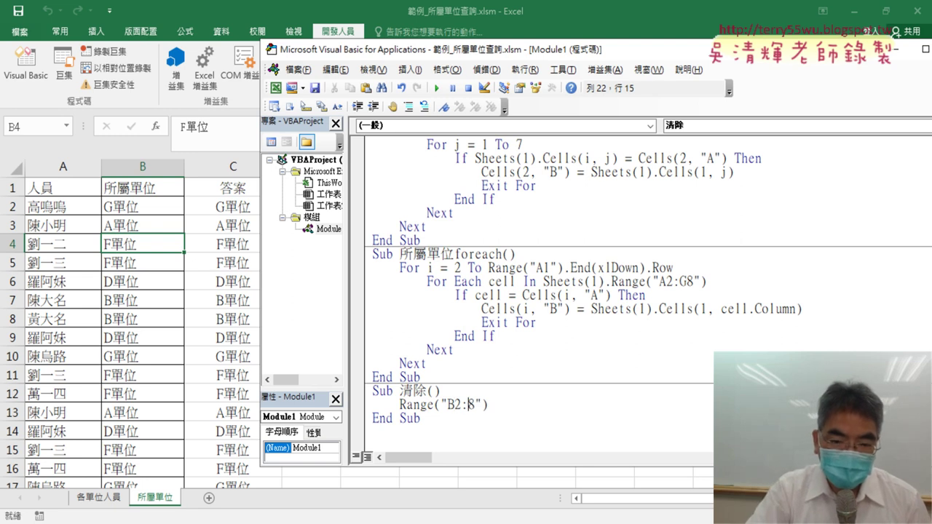
text(B50)
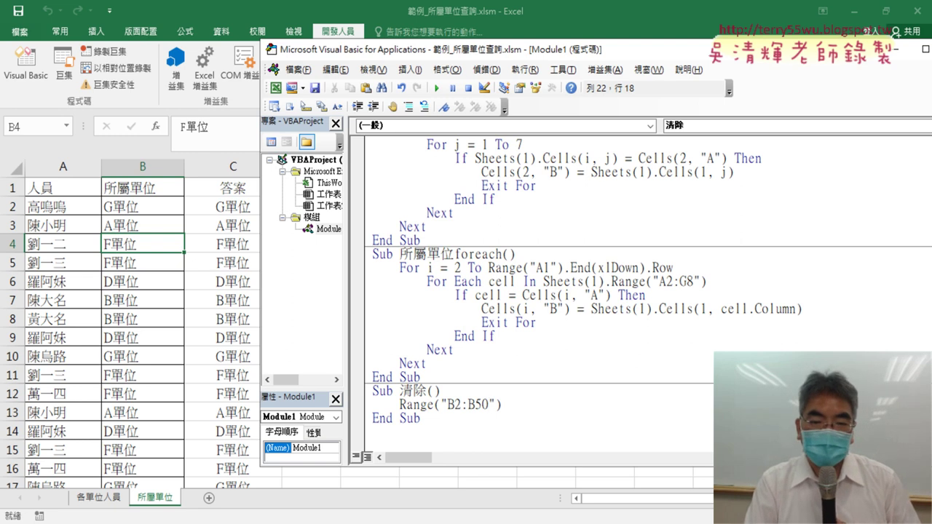
Step: Complete the line as Range("B2:B50") = "" and run 清除 to test it
key(End)
text(= )
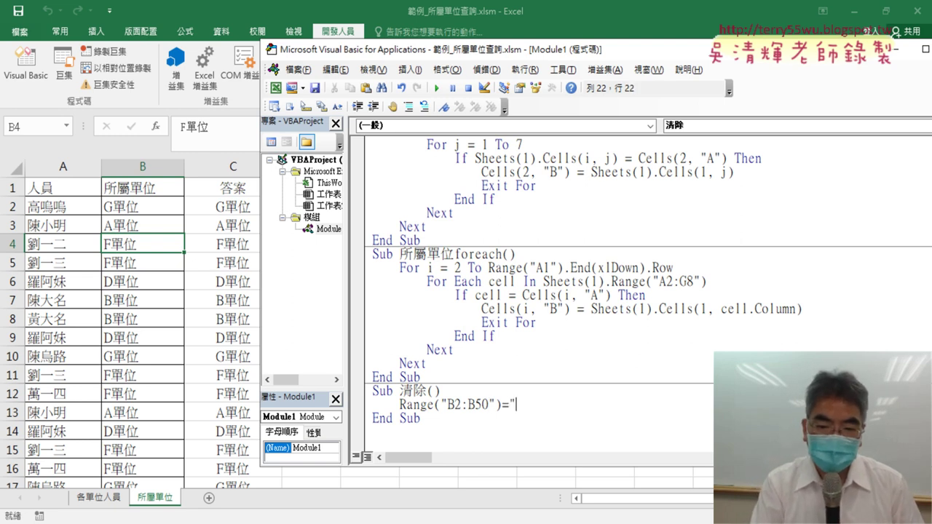
text(")
key(Up)
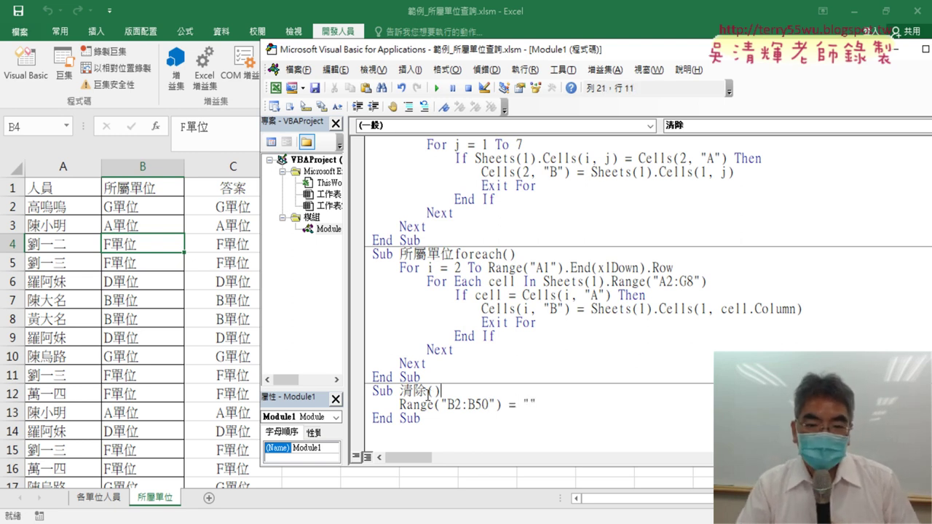
click(454, 405)
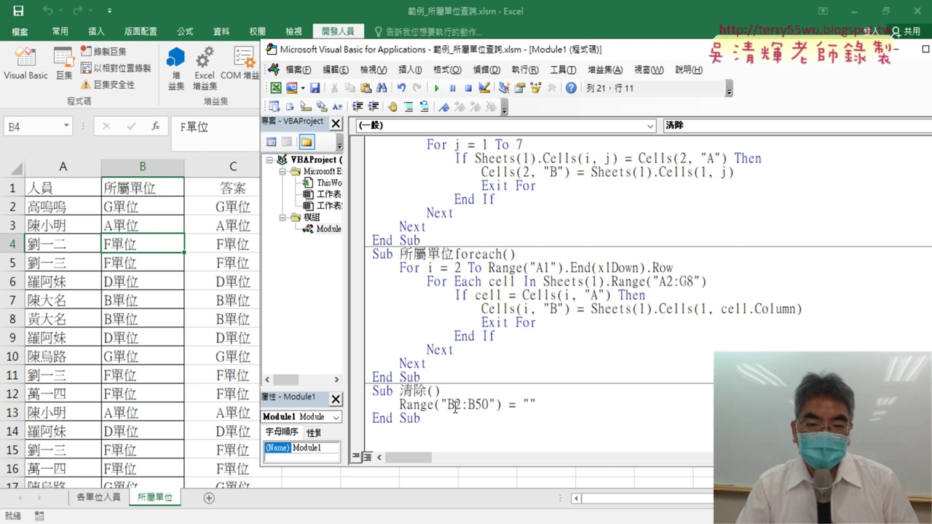
click(443, 90)
Step: Add r = Range("A1").End(xlDown).Row to 清除, copying the expression from the foreach sub
drag(489, 405, 475, 405)
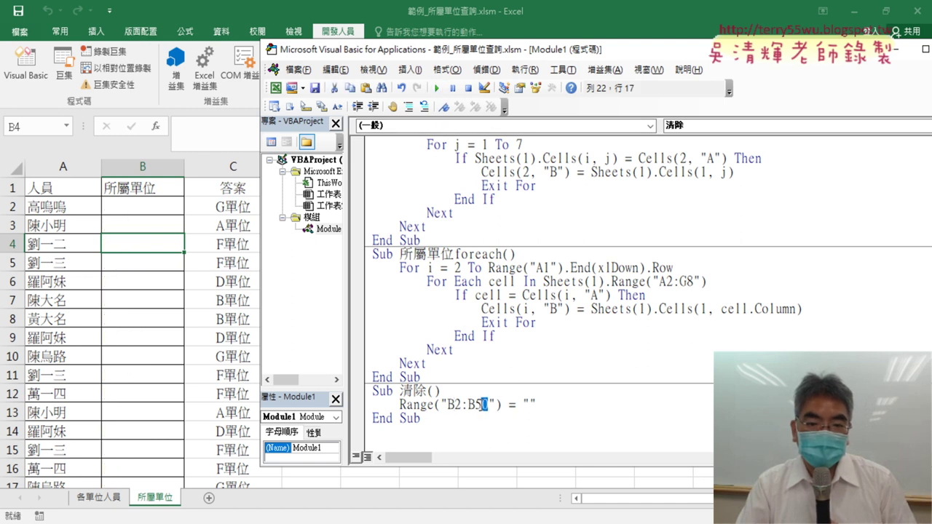
click(473, 387)
key(Return)
key(Tab)
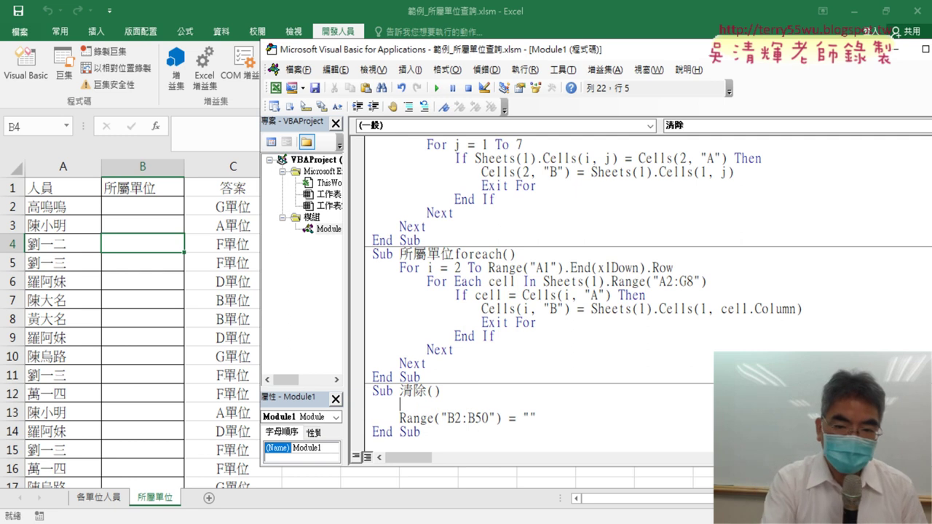
text(r)
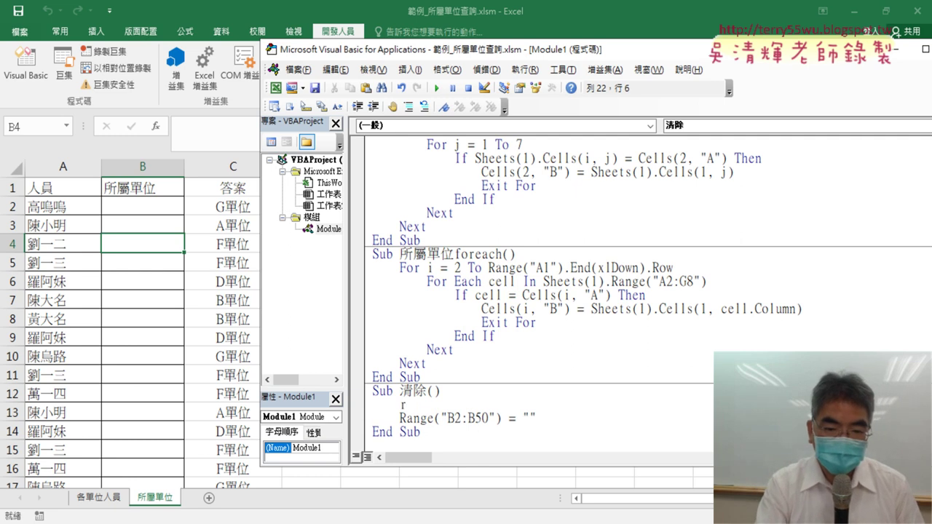
text(=)
key(Return)
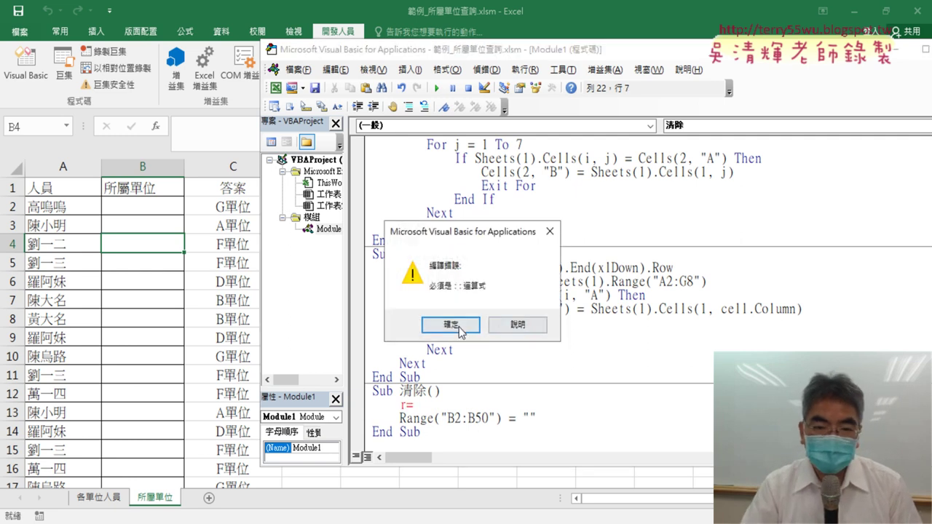
click(451, 325)
drag(488, 268, 672, 267)
drag(608, 270, 502, 413)
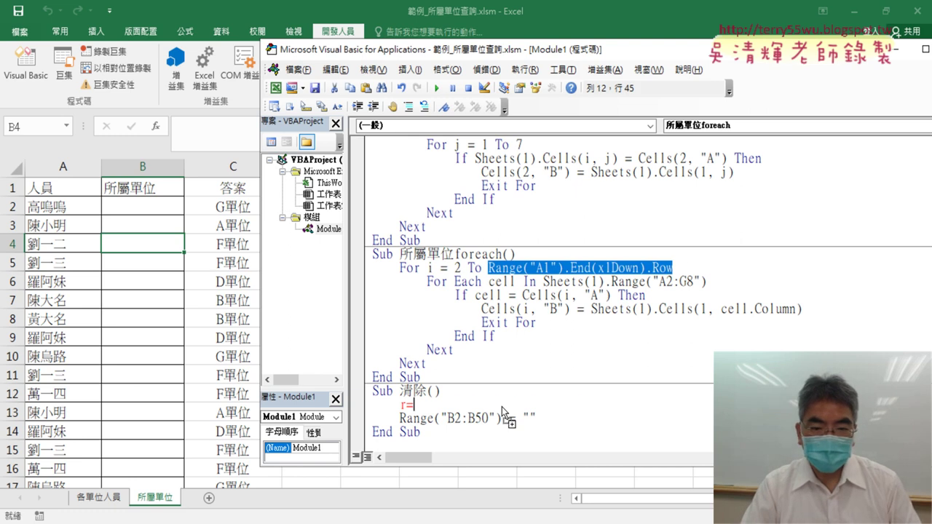
click(616, 363)
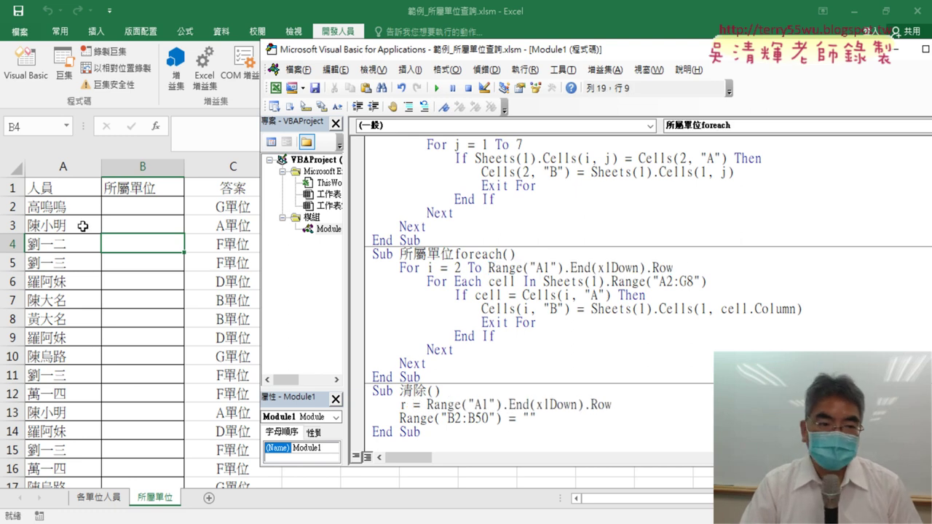
drag(612, 405, 399, 404)
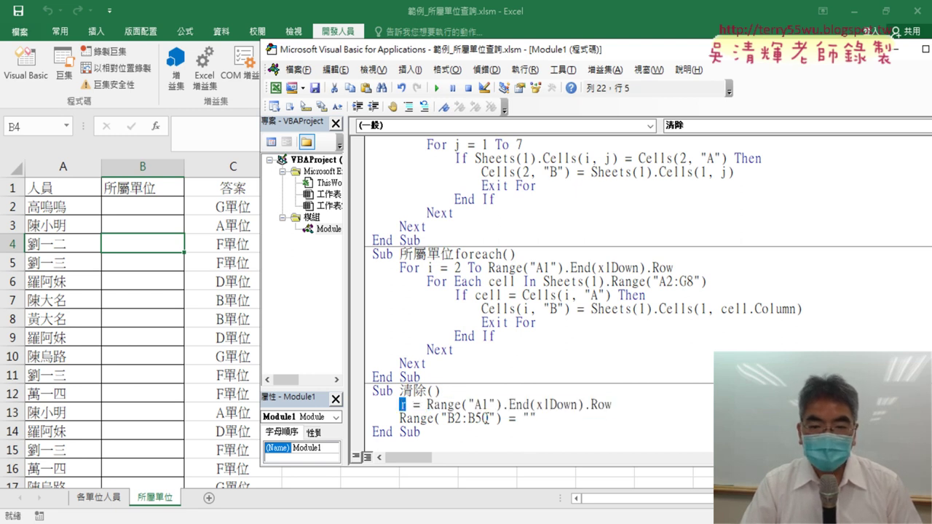
Step: Replace the fixed 50 so the range reads Range("B2:B" & r)
mouse_move(490, 418)
mouse_down()
mouse_move(474, 418)
mouse_move(490, 419)
mouse_up()
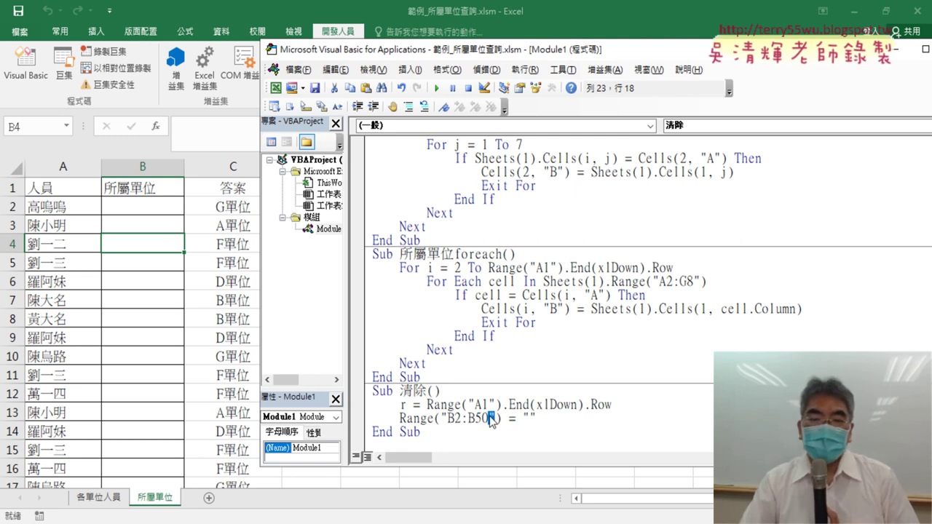
drag(474, 420, 488, 420)
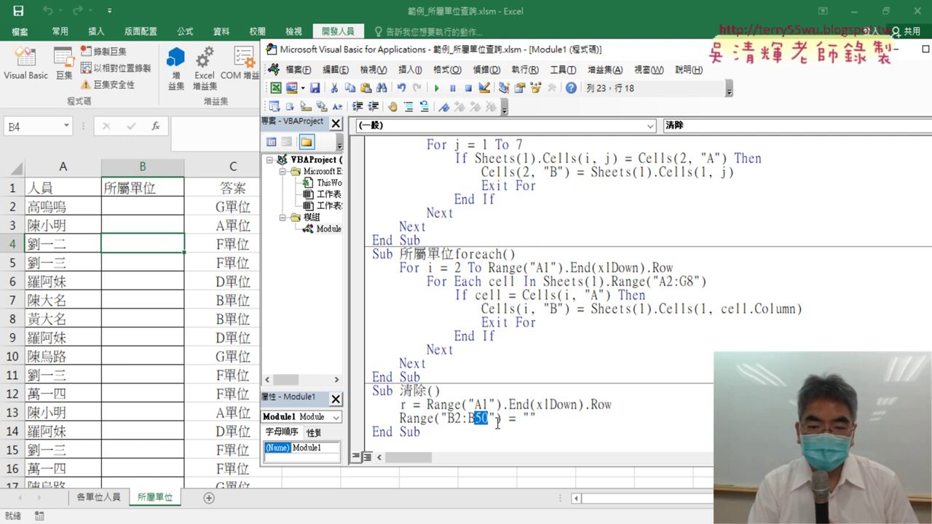
key(BackSpace)
key(Right)
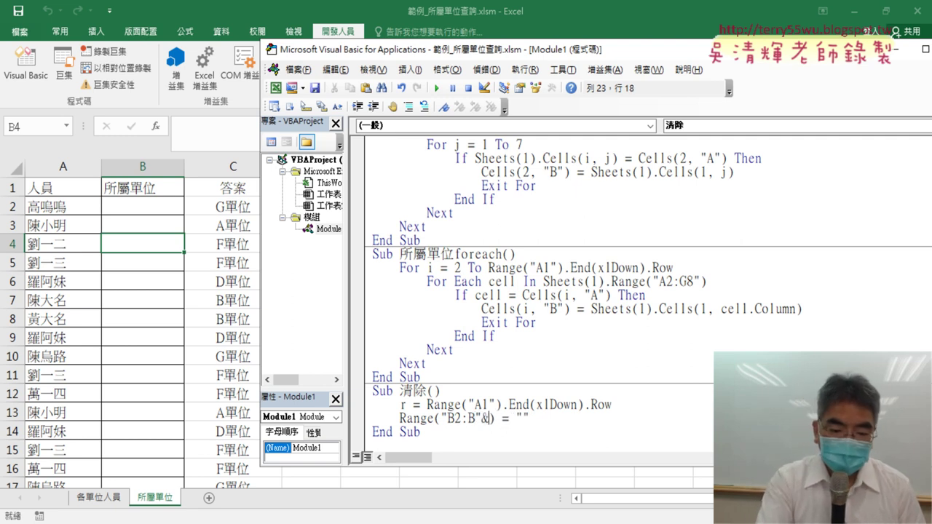
text(&r)
click(484, 419)
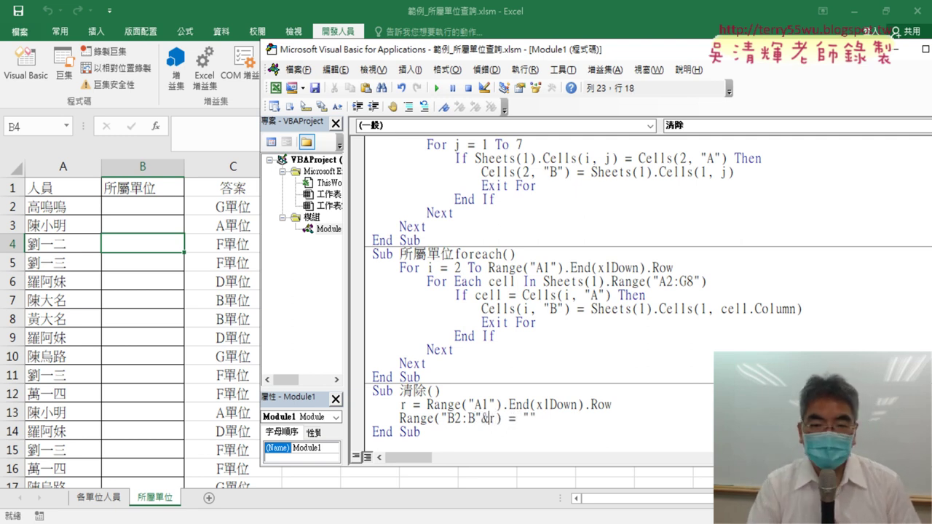
key(Right)
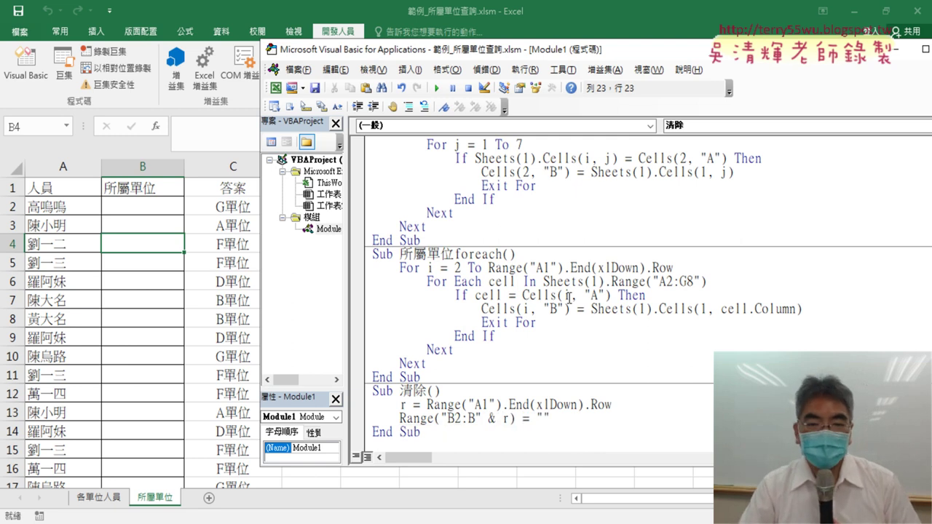
click(565, 327)
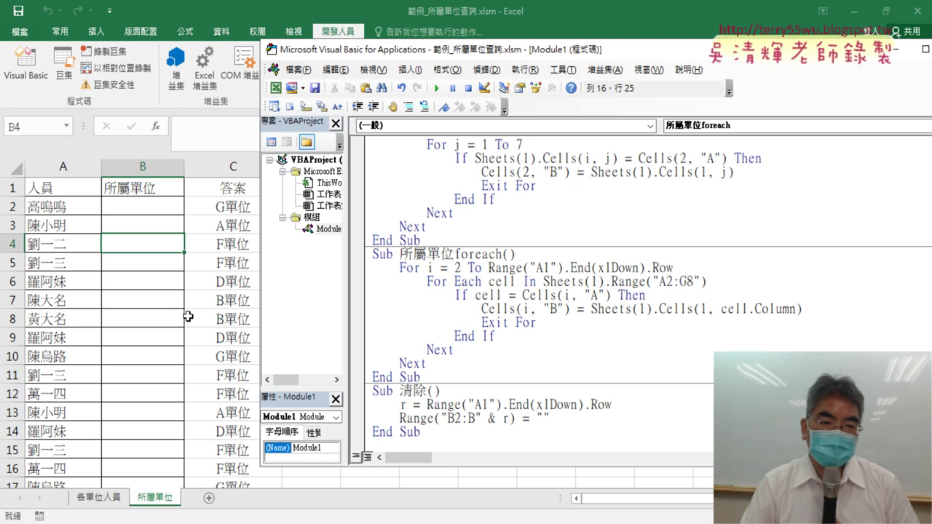
Step: Assign the 所屬單位foreach macro to the sheet's 所屬單位 button
click(219, 319)
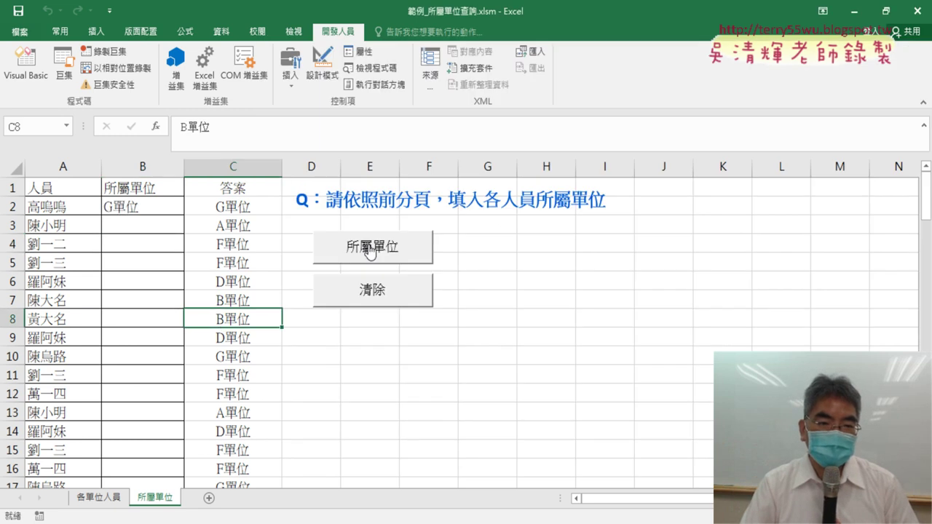
click(26, 66)
click(190, 255)
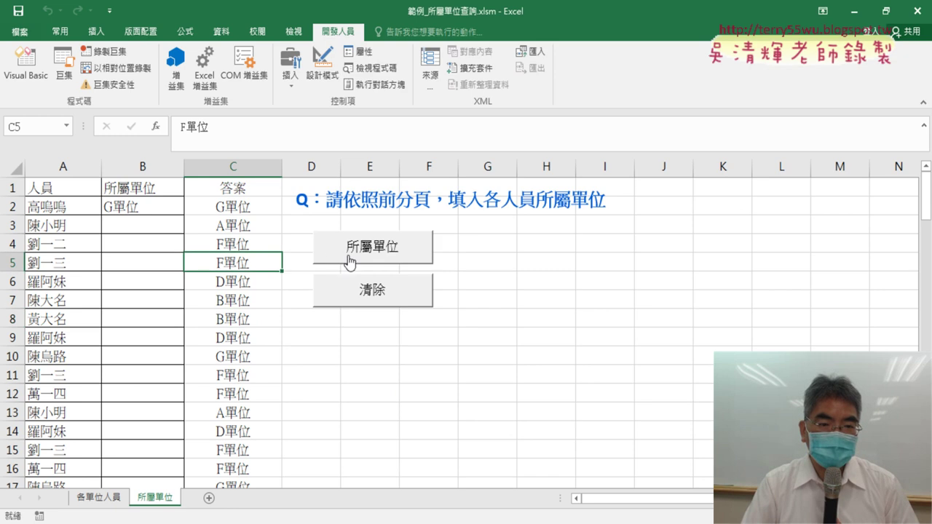
right_click(415, 251)
click(419, 365)
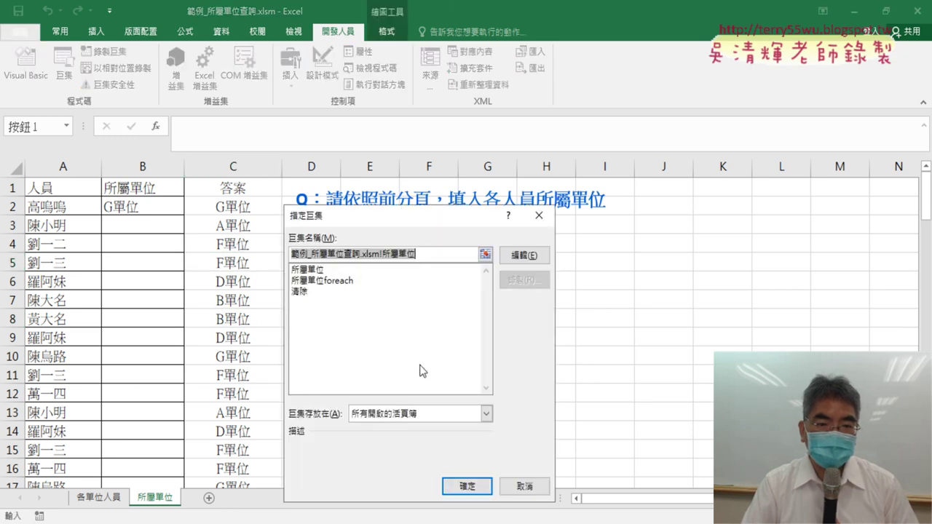
click(343, 280)
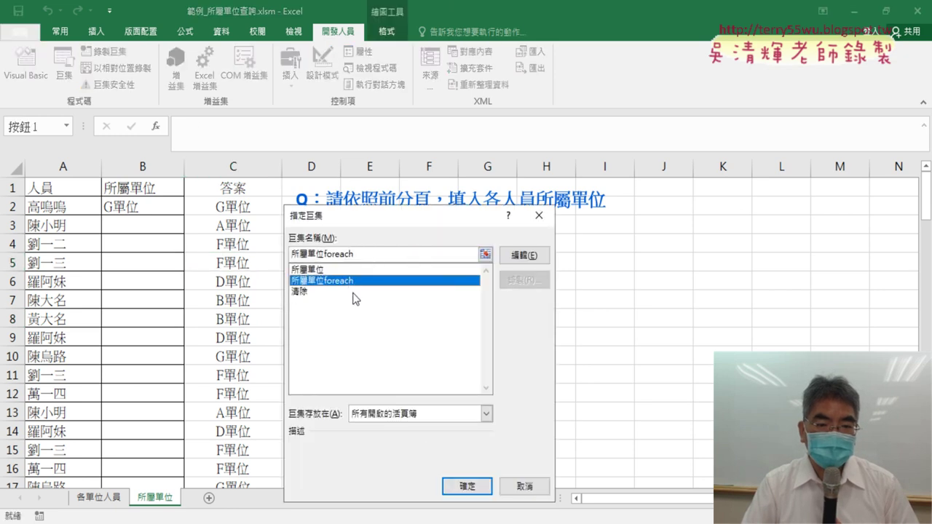
click(457, 480)
key(Escape)
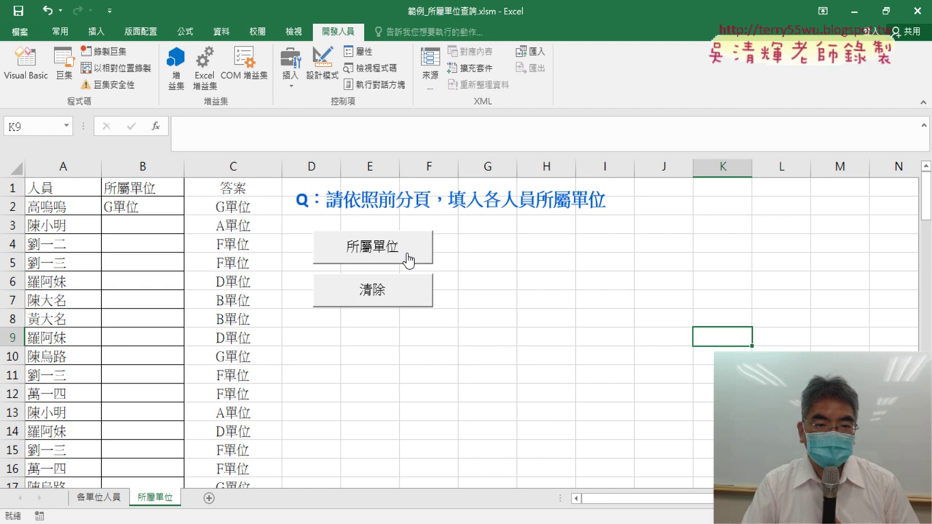
Step: Test the 所屬單位 and 清除 buttons, then jump from A2 to the last name row
click(408, 261)
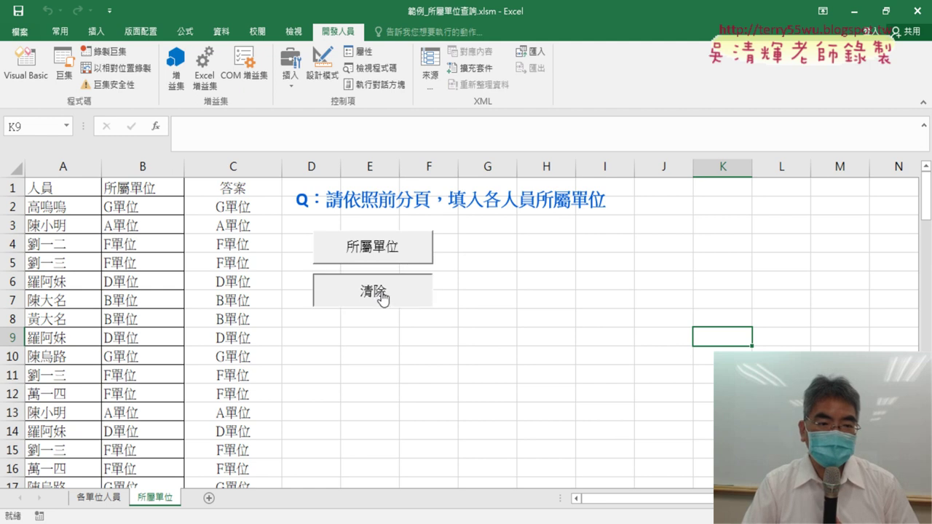
click(373, 294)
click(81, 208)
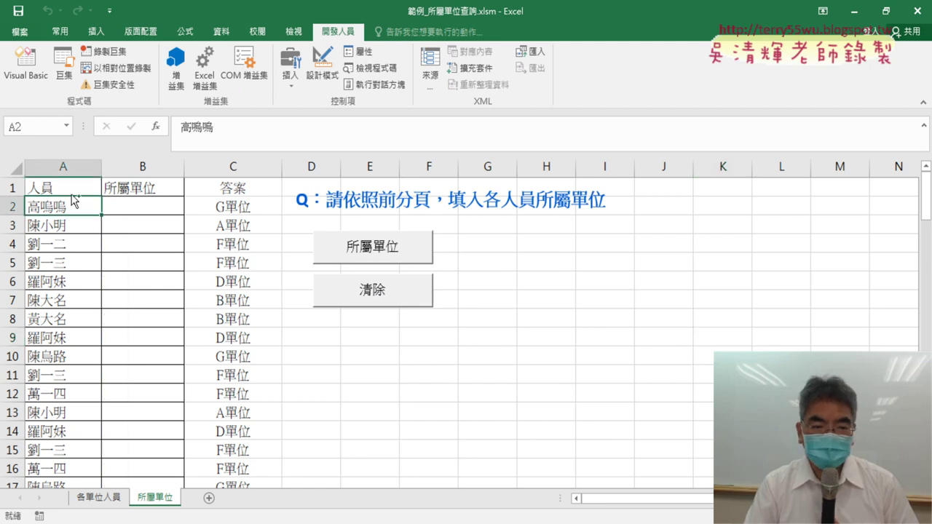
key(ctrl+Down)
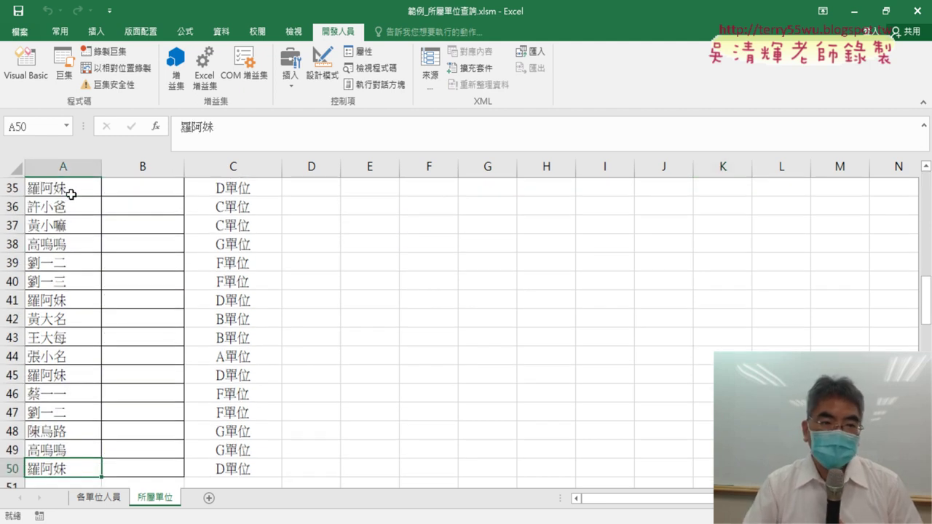
Step: Review the finished For i loop and 清除's Range("B2:B" & r) code in the VBA Editor
click(50, 73)
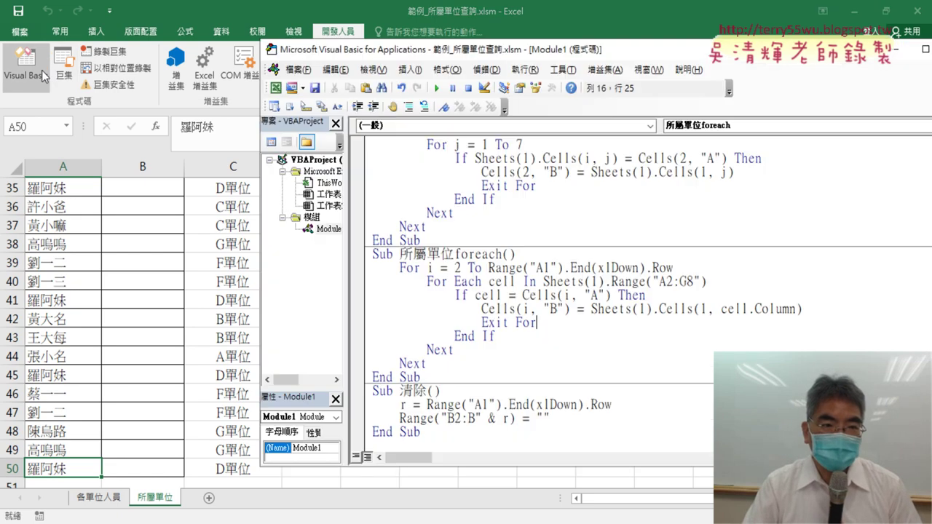
scroll(665, 322, up, 1)
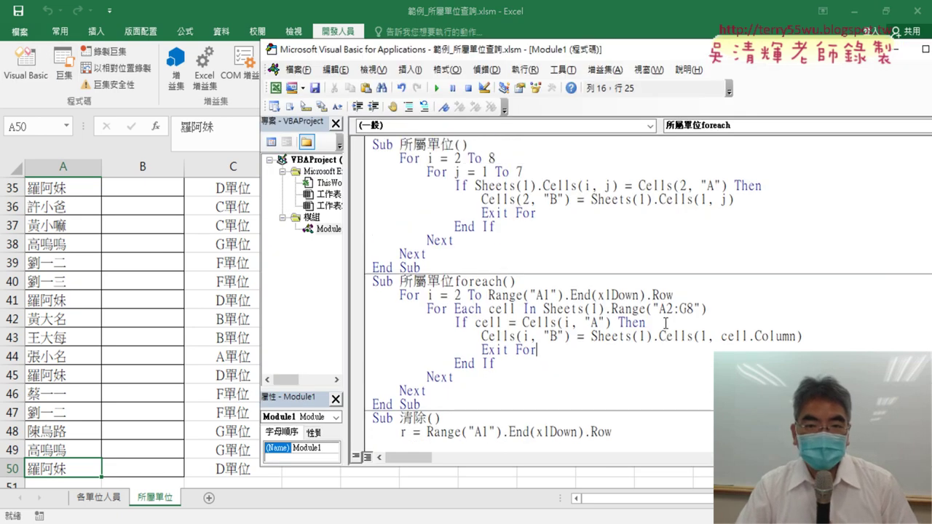
scroll(677, 323, down, 1)
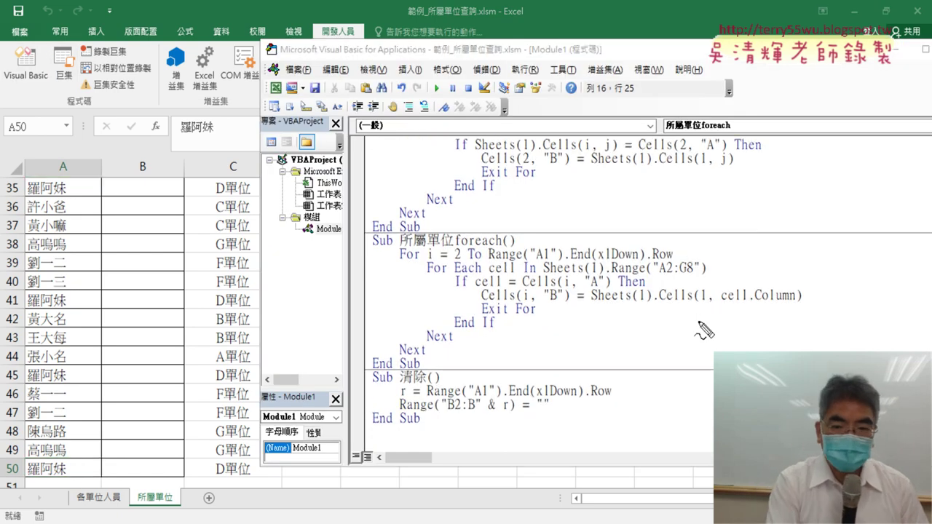
mouse_move(685, 264)
mouse_down()
mouse_move(555, 248)
mouse_move(681, 259)
mouse_up()
mouse_move(399, 351)
mouse_down()
mouse_move(421, 358)
mouse_move(518, 341)
mouse_up()
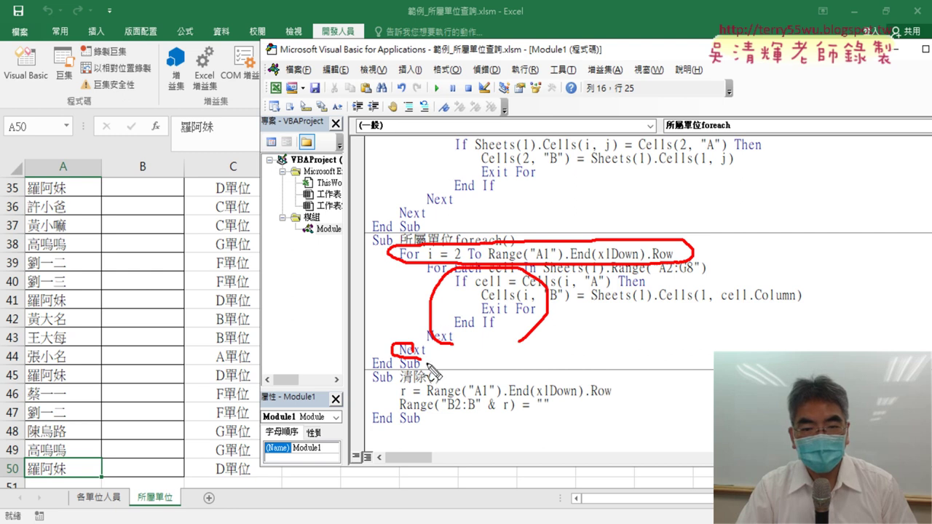
mouse_move(384, 402)
mouse_down()
mouse_move(409, 298)
mouse_move(403, 315)
mouse_up()
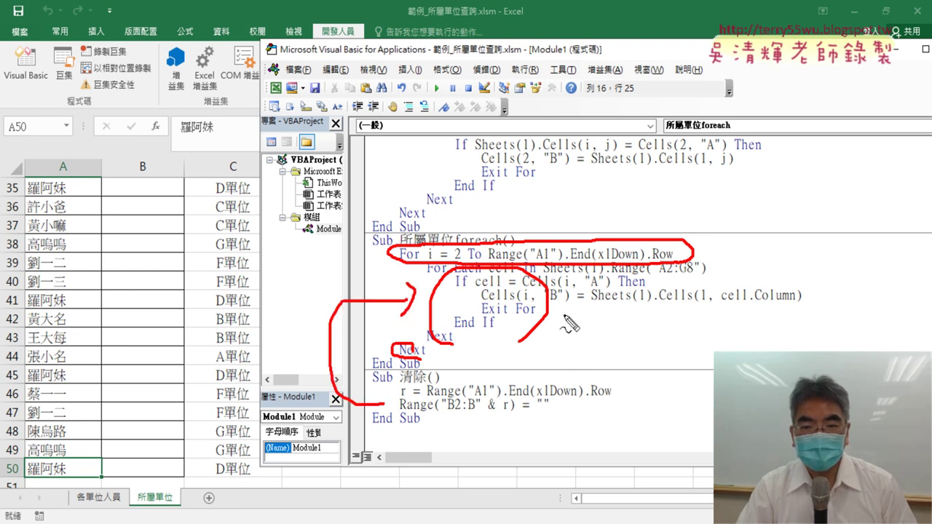